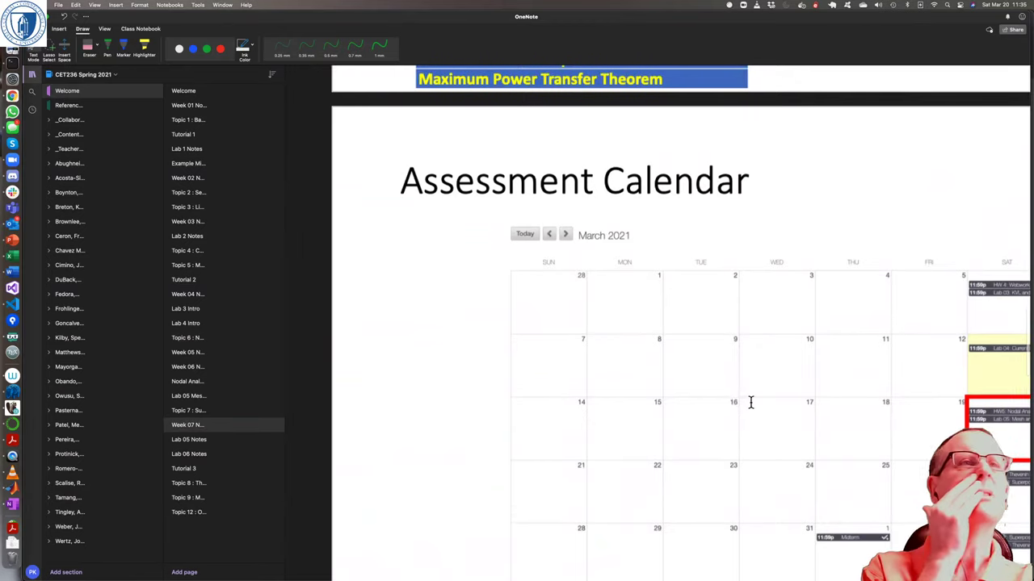
pyautogui.hscroll(2, 749, 402)
pyautogui.hscroll(-2, 749, 402)
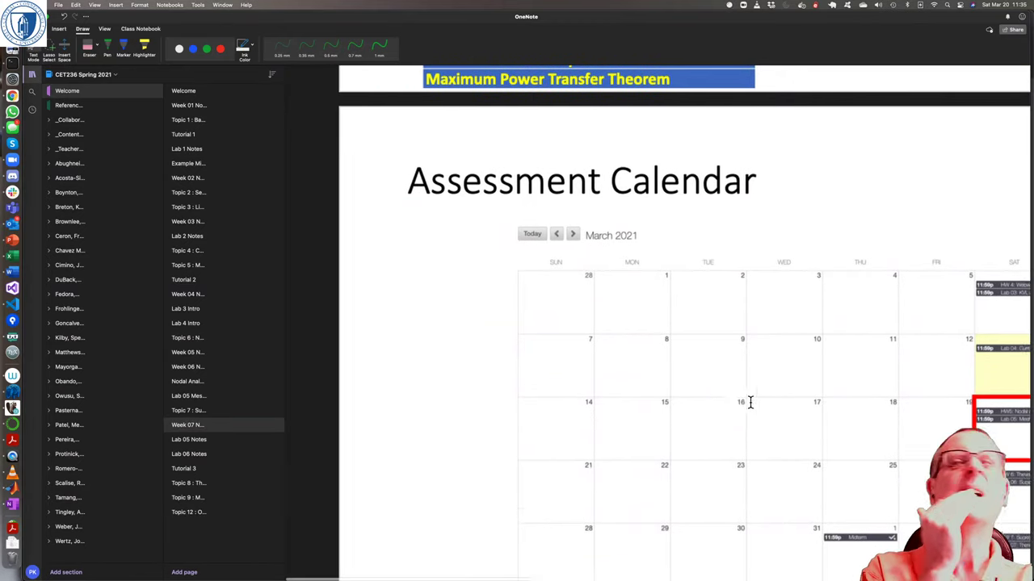
# Step: Switch to Chrome, open the WeBWorK Hmwk Sets Editor for the course in a new tab, and log in with the saved credentials
pyautogui.click(12, 96)
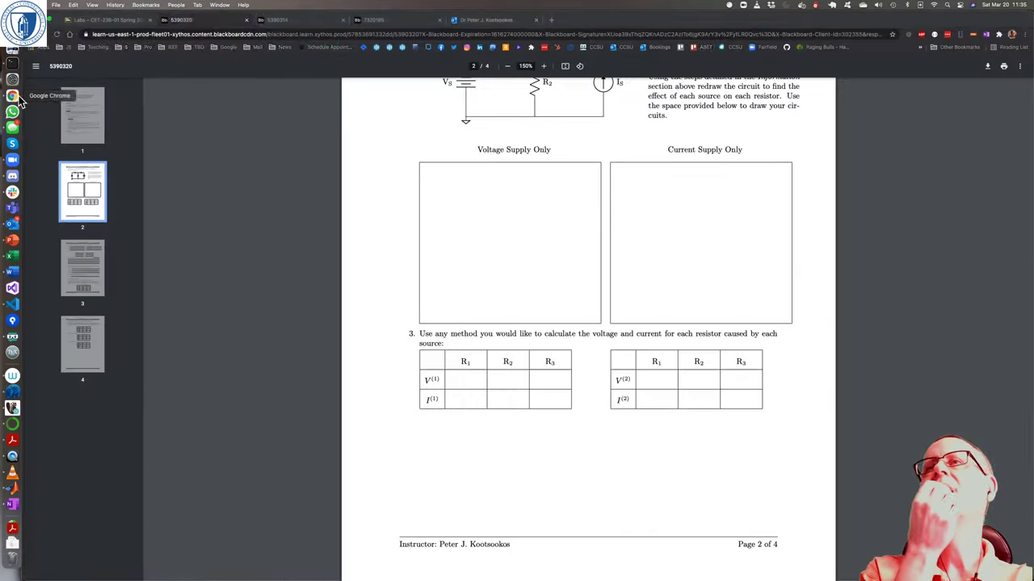
pyautogui.click(552, 20)
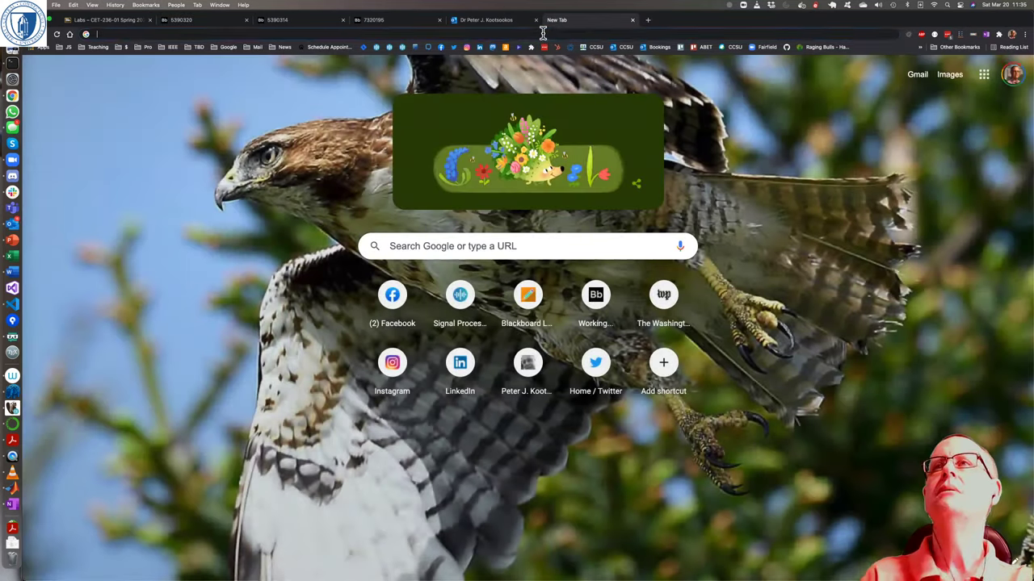
pyautogui.click(544, 34)
pyautogui.press('super+v')
pyautogui.press('Return')
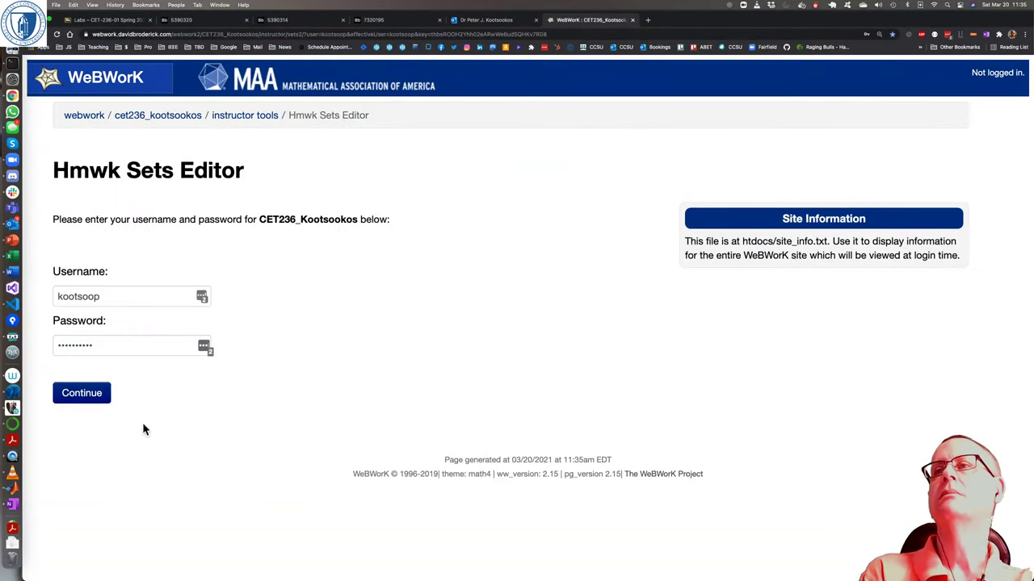
pyautogui.click(104, 401)
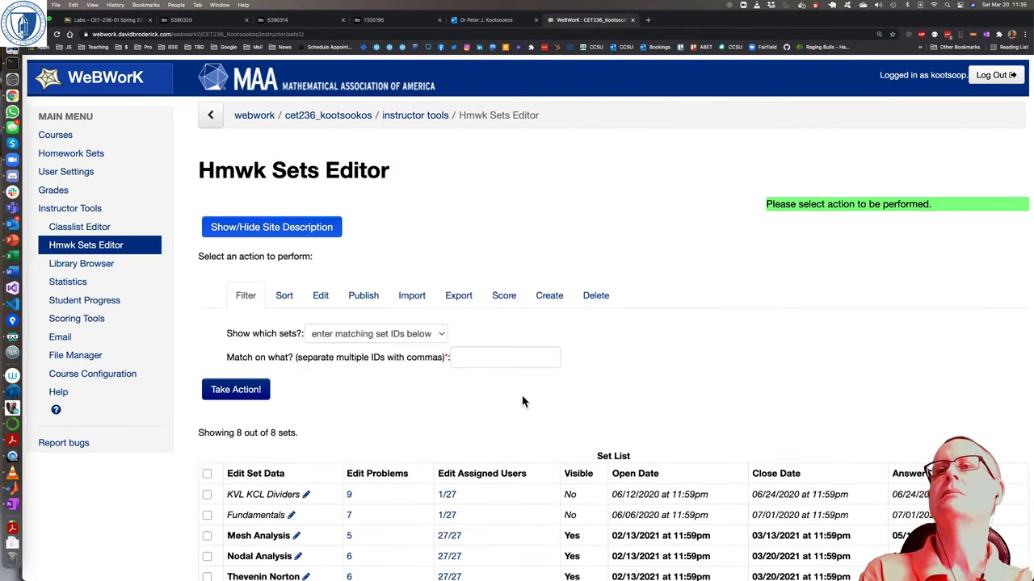
# Step: Examine the close dates of the Thevenin Norton, Superposition and Phasors sets in the homework set list
pyautogui.scroll(-3, 404, 371)
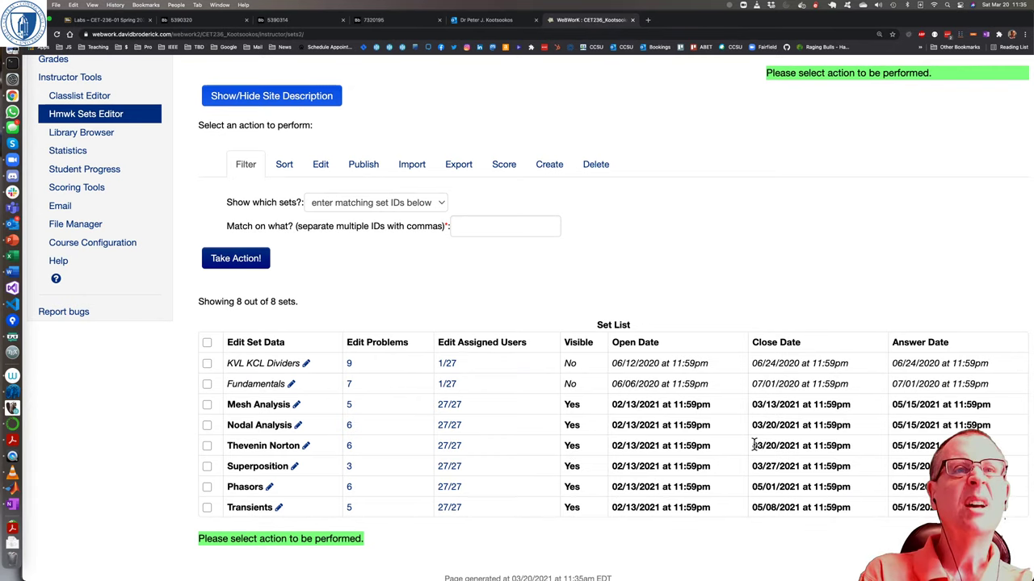
pyautogui.moveTo(752, 446); pyautogui.dragTo(854, 490)
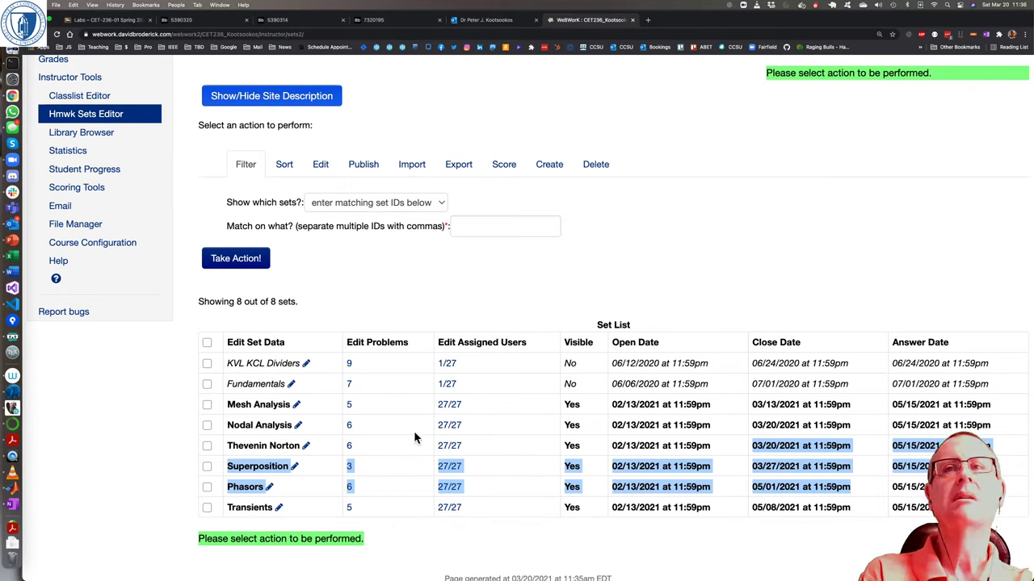
pyautogui.click(273, 426)
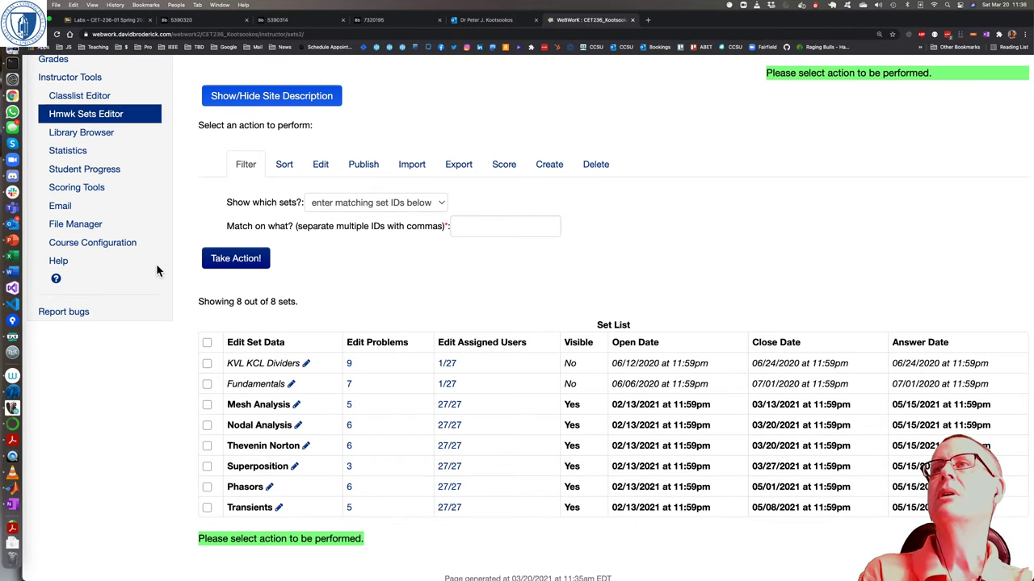
# Step: Open Problem 1 of the Nodal Analysis set from the course's Homework Sets page
pyautogui.scroll(1, 131, 204)
pyautogui.scroll(3, 249, 236)
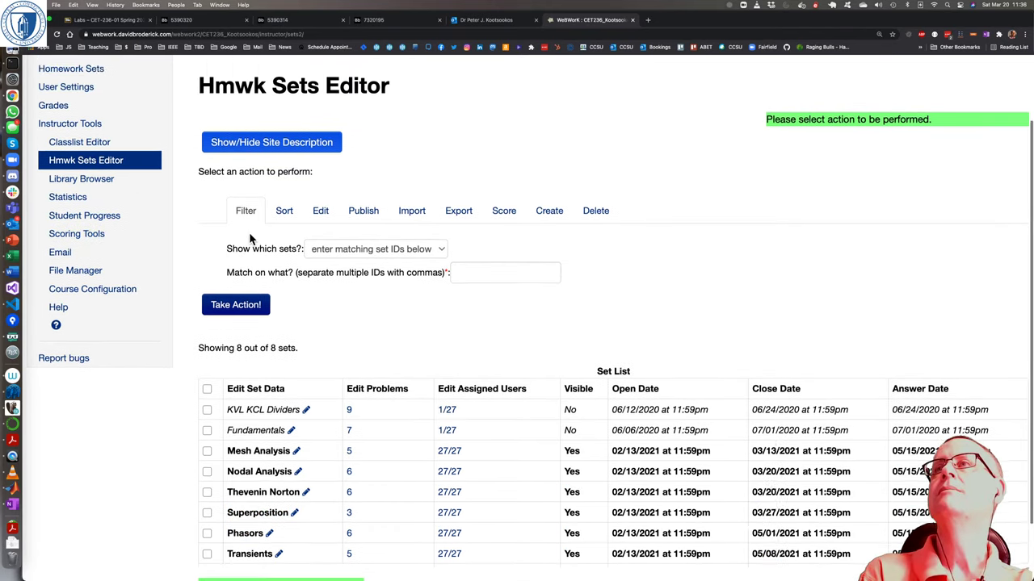
pyautogui.click(85, 121)
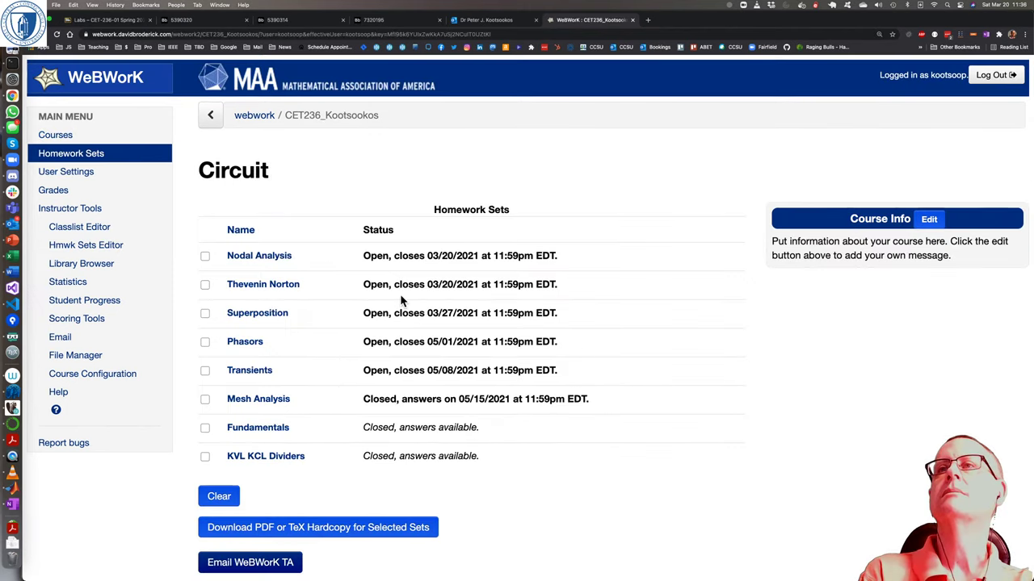
pyautogui.click(279, 258)
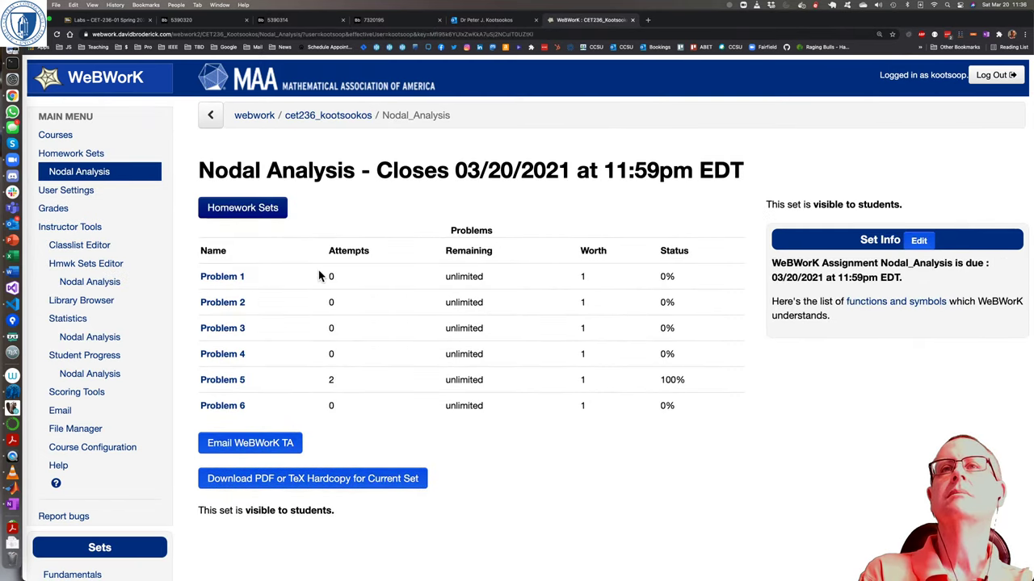
pyautogui.click(230, 278)
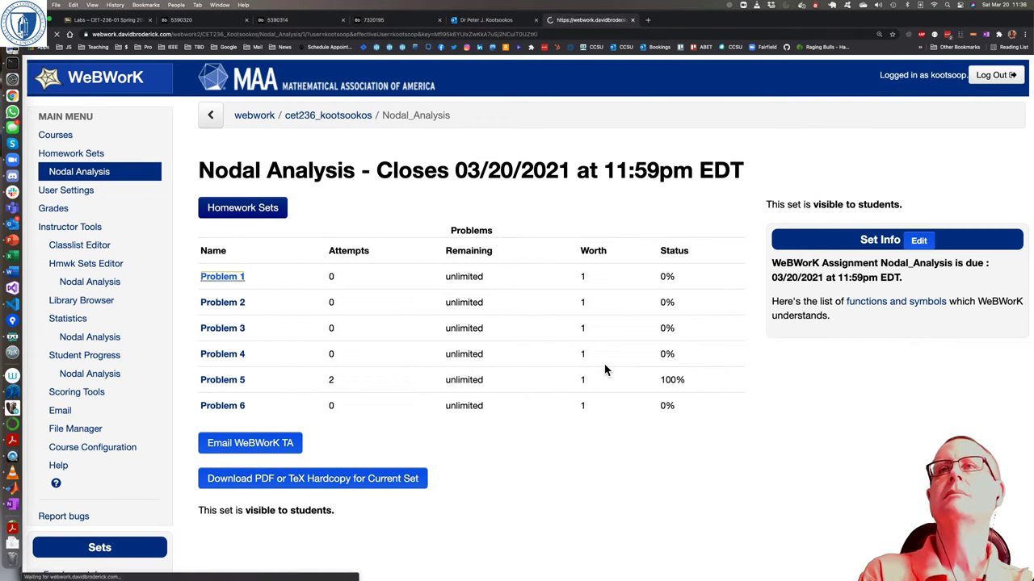
# Step: Review the circuits and question parts of the Nodal Analysis problems one after another, from Problem 1 through Problem 6
pyautogui.scroll(-2, 675, 378)
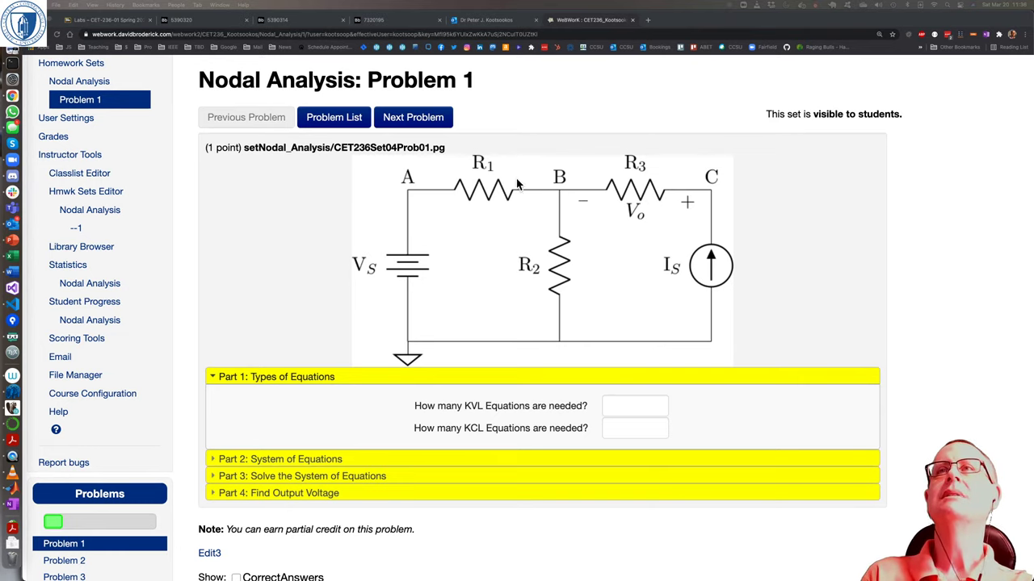
pyautogui.click(482, 115)
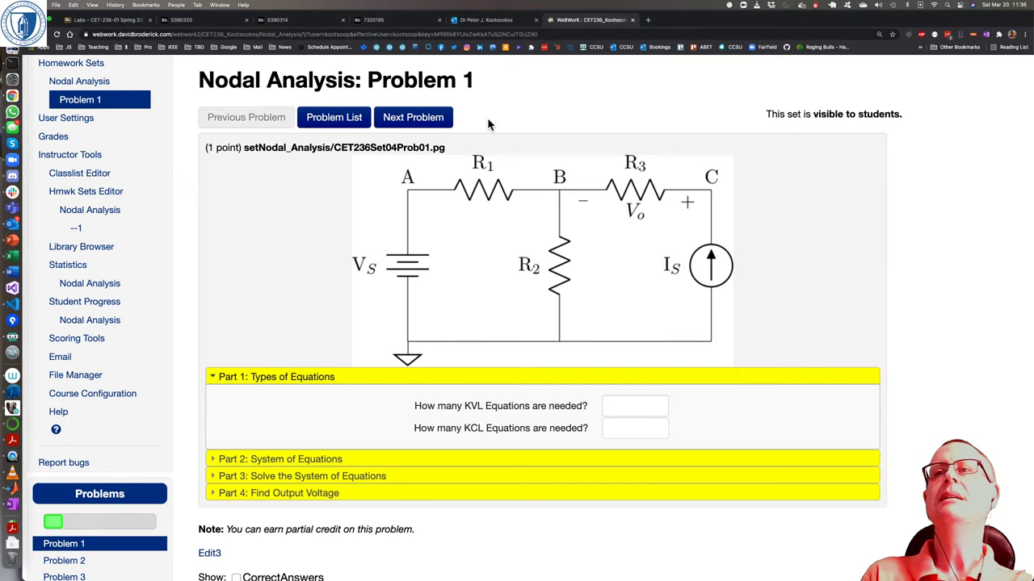
pyautogui.click(445, 117)
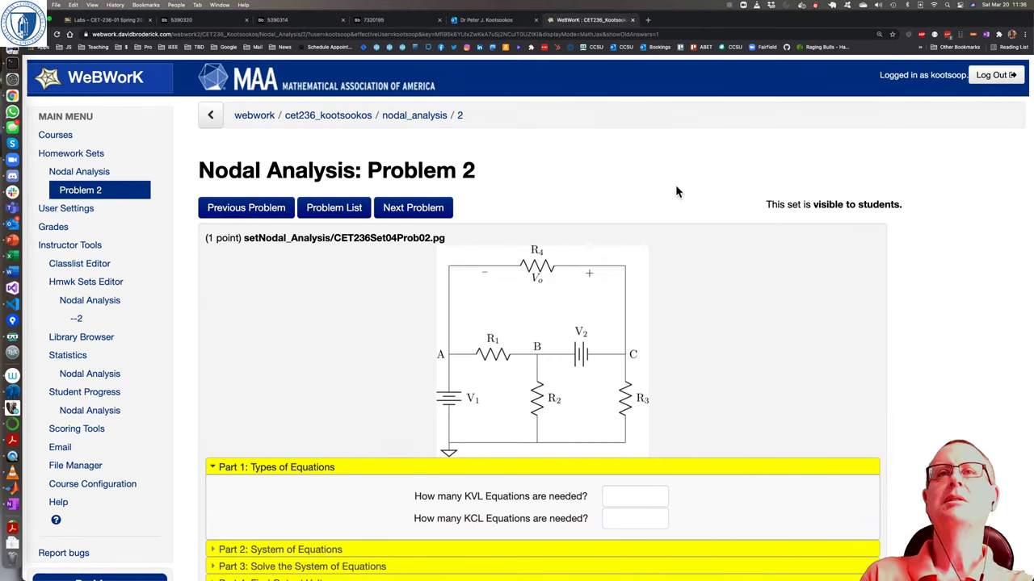
pyautogui.scroll(-2, 719, 242)
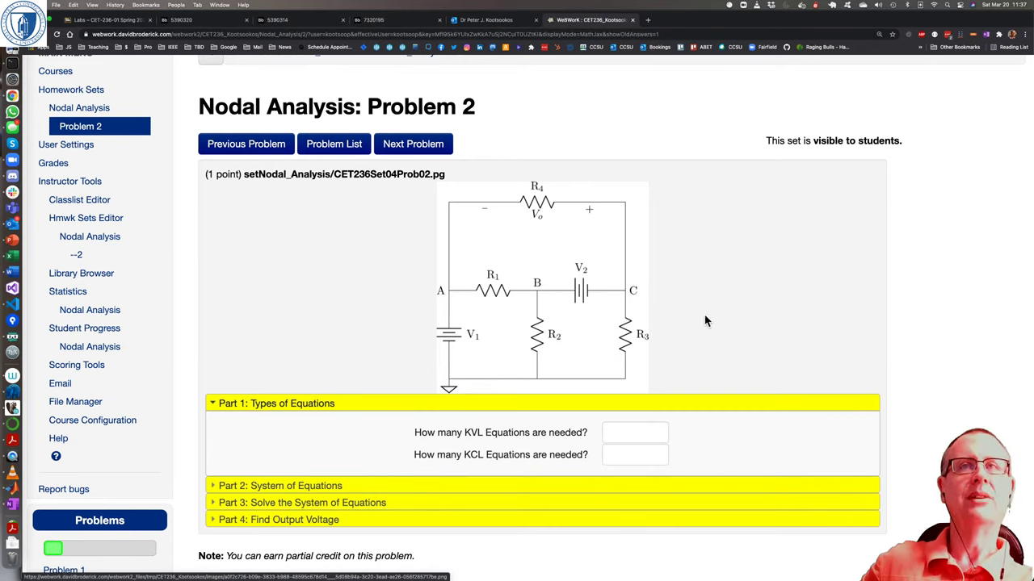
pyautogui.click(438, 145)
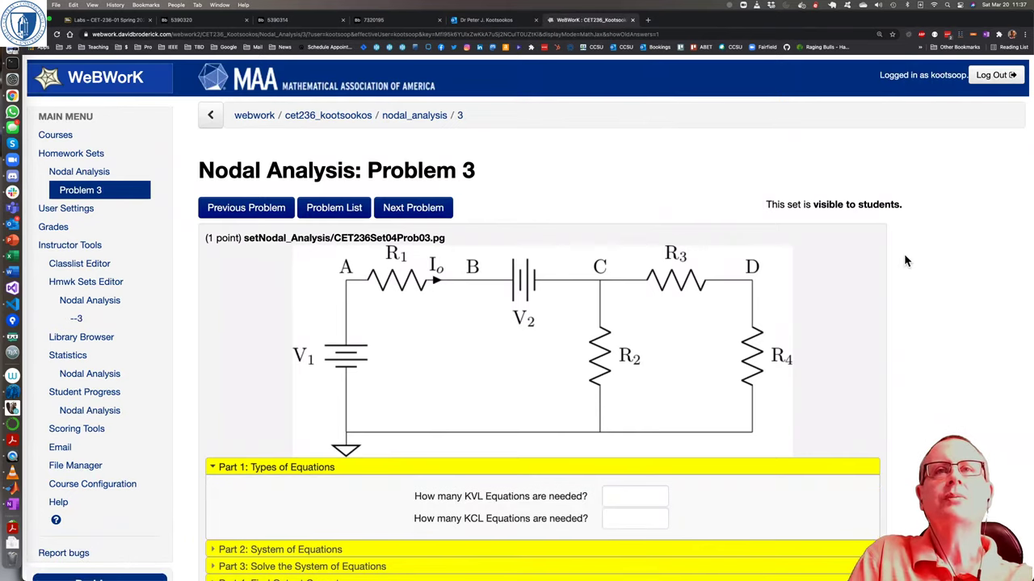
pyautogui.scroll(-1, 903, 254)
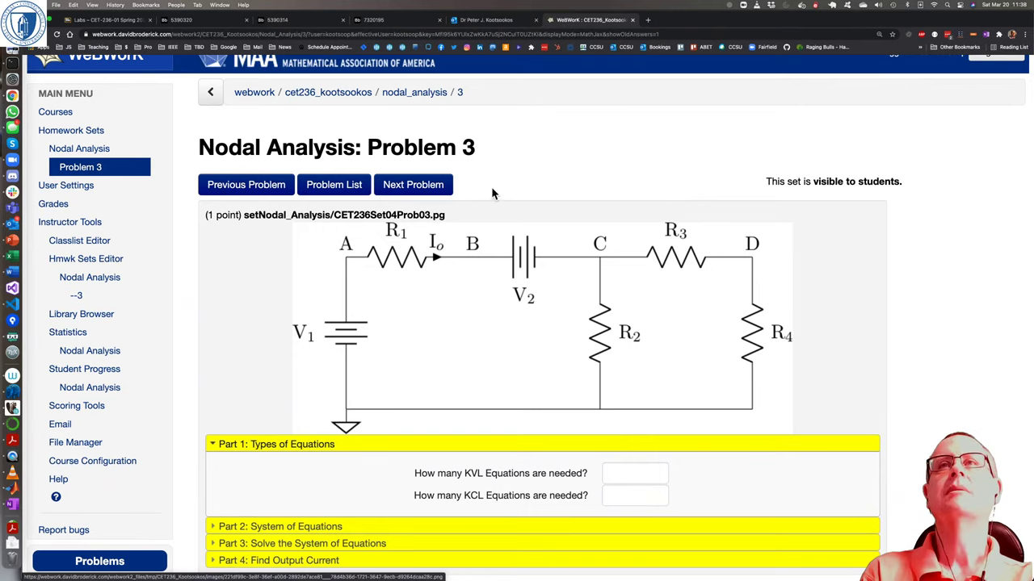
pyautogui.click(436, 187)
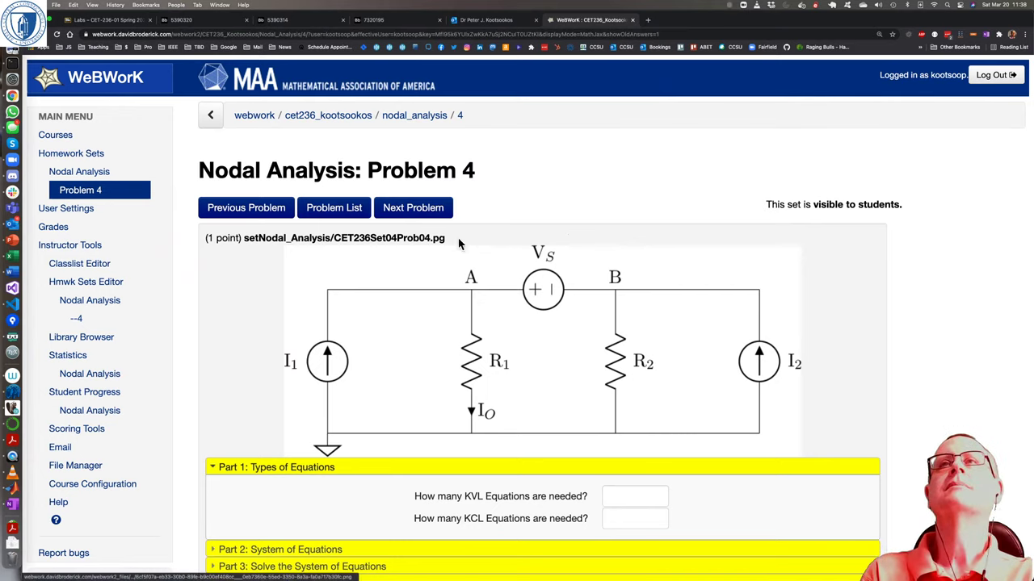
pyautogui.click(441, 216)
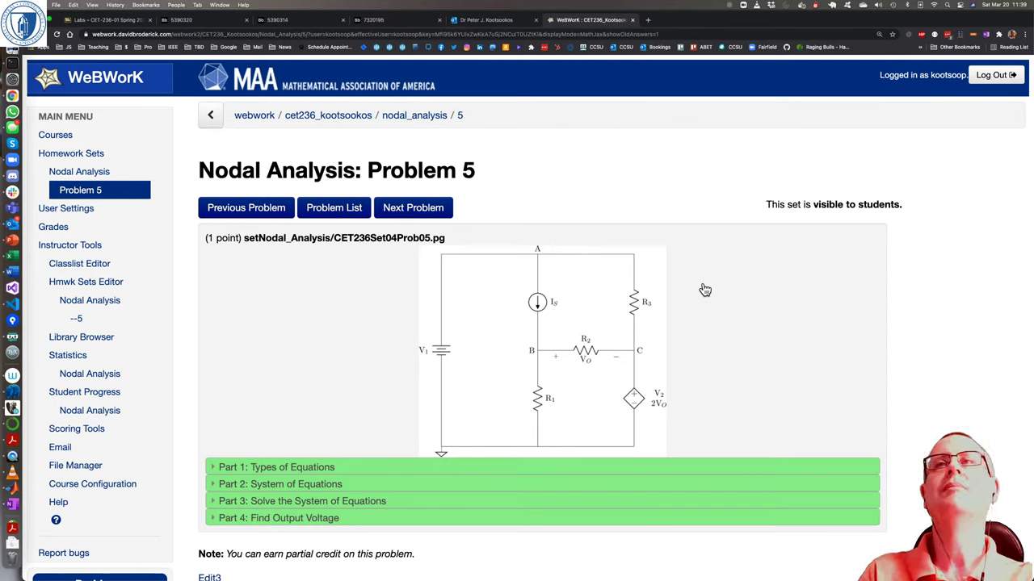
pyautogui.click(443, 208)
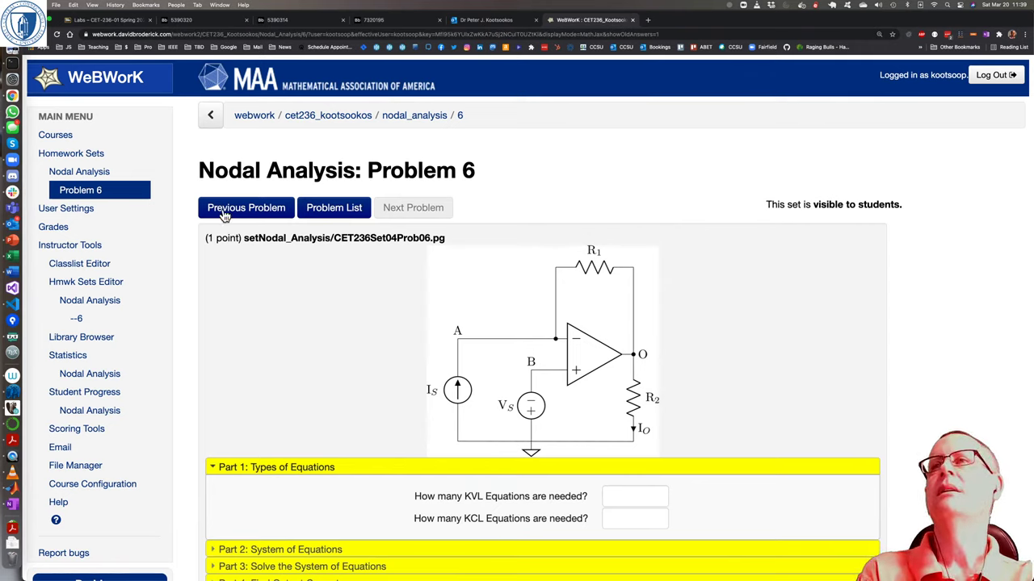
# Step: In the Hmwk Sets Editor, set the Thevenin Norton set's close date to 04/03/2021 at 11:59pm and save the change
pyautogui.click(105, 282)
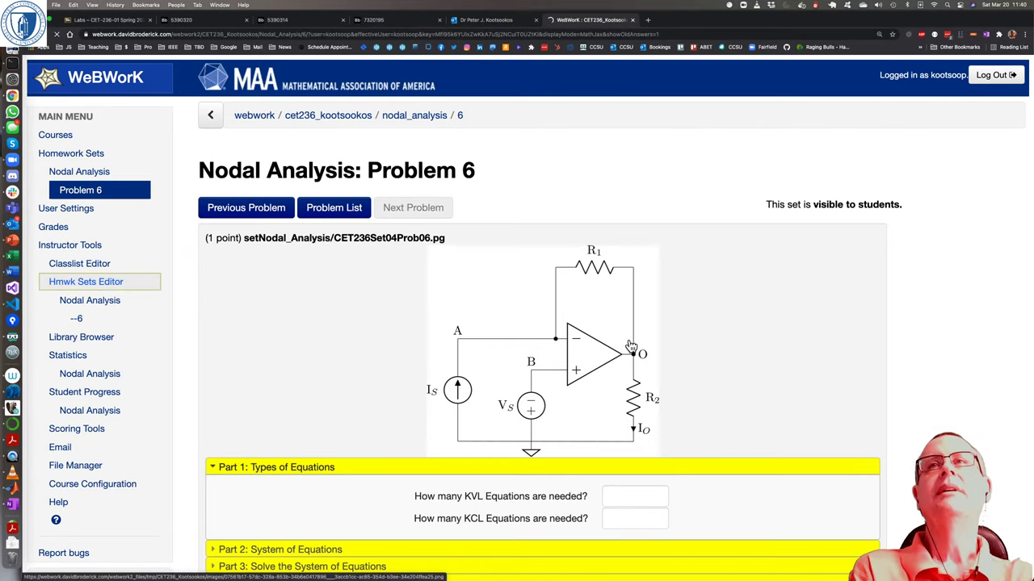
pyautogui.scroll(-5, 634, 340)
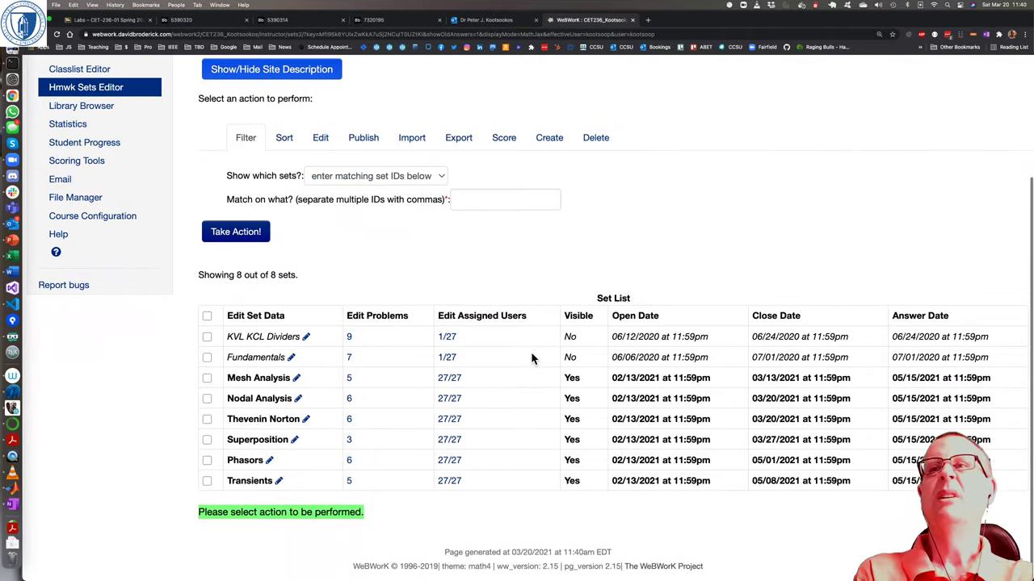
pyautogui.click(306, 421)
pyautogui.scroll(-1, 649, 404)
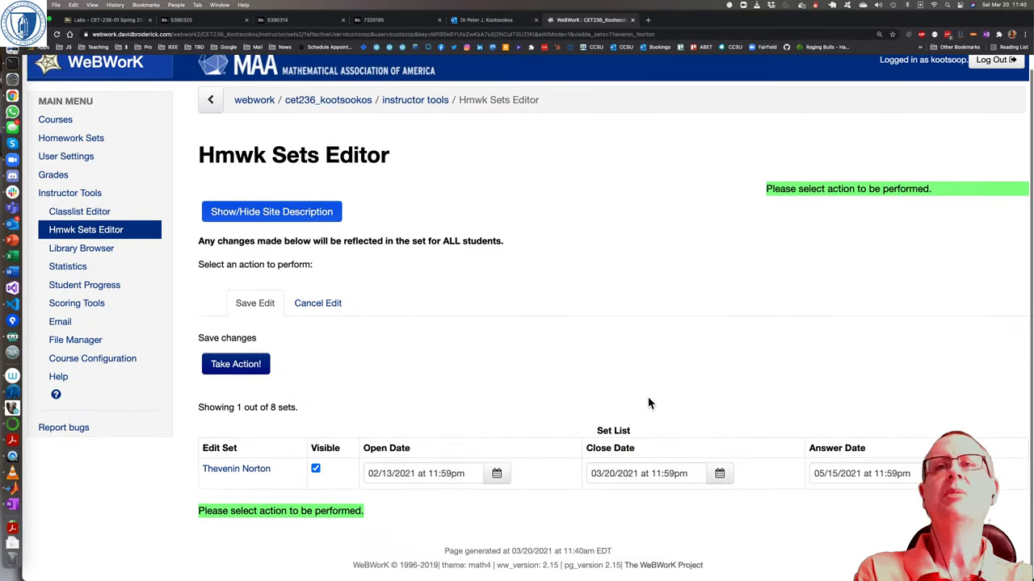
pyautogui.click(720, 476)
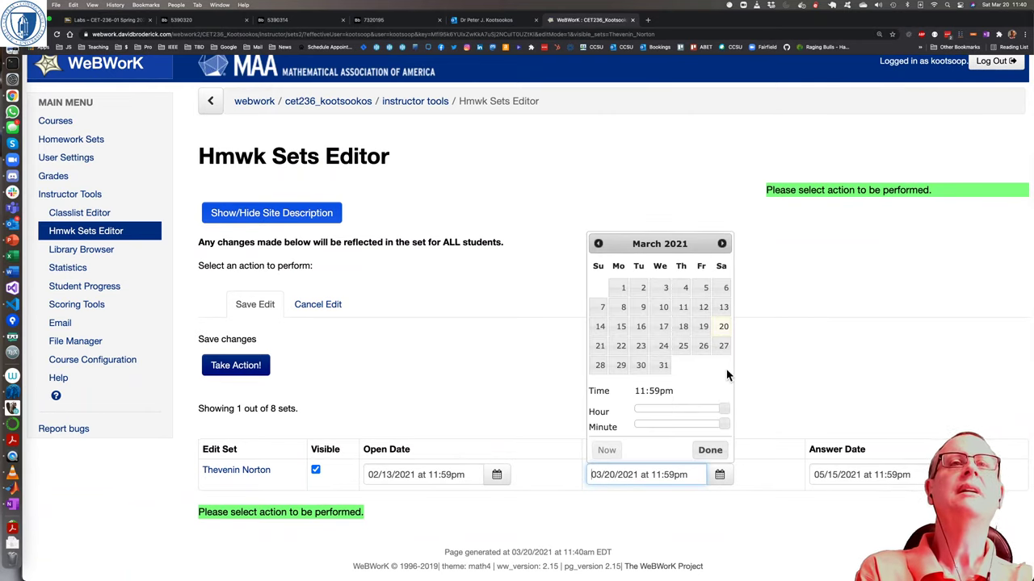
pyautogui.click(722, 245)
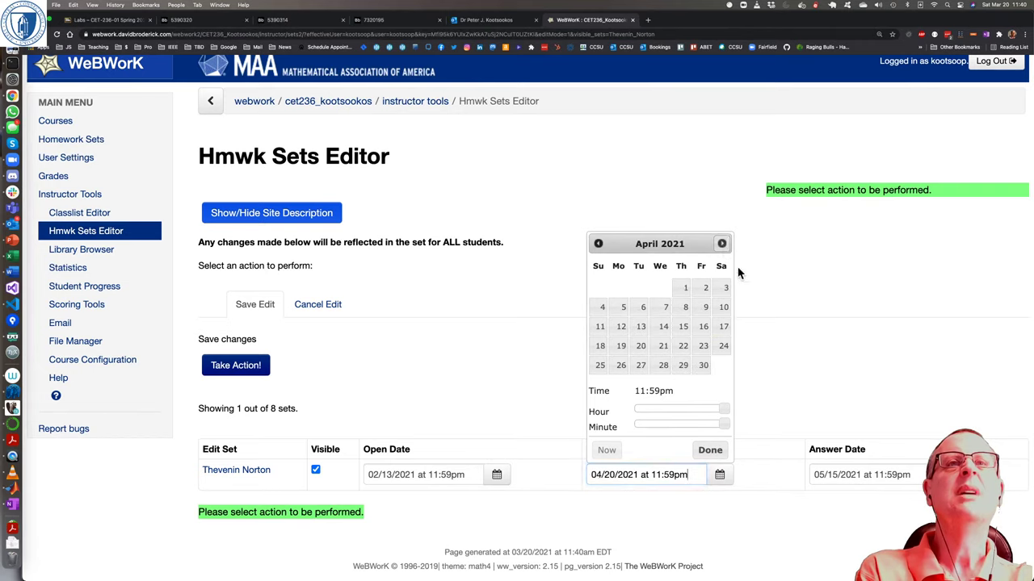
pyautogui.click(726, 289)
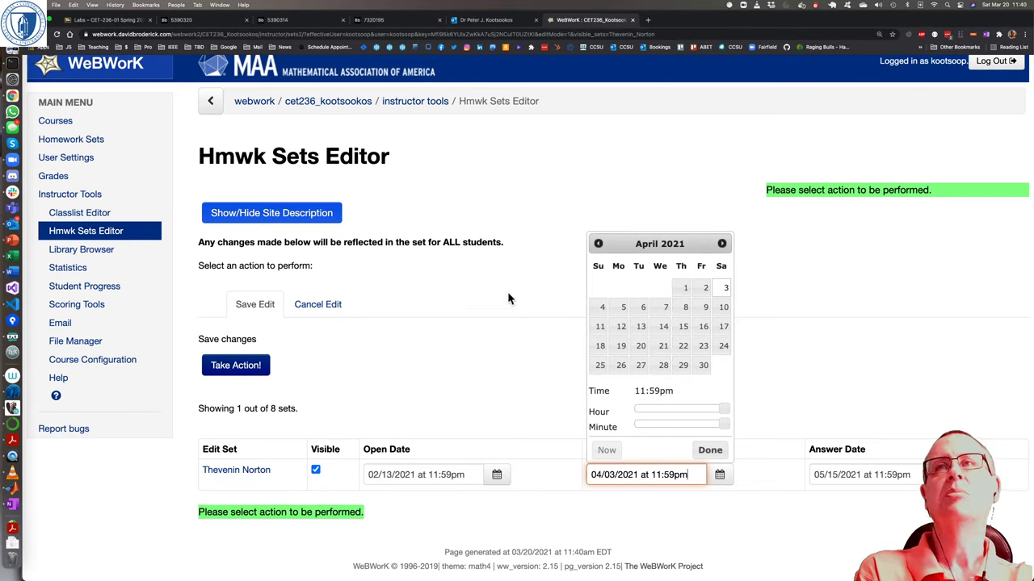
pyautogui.click(259, 368)
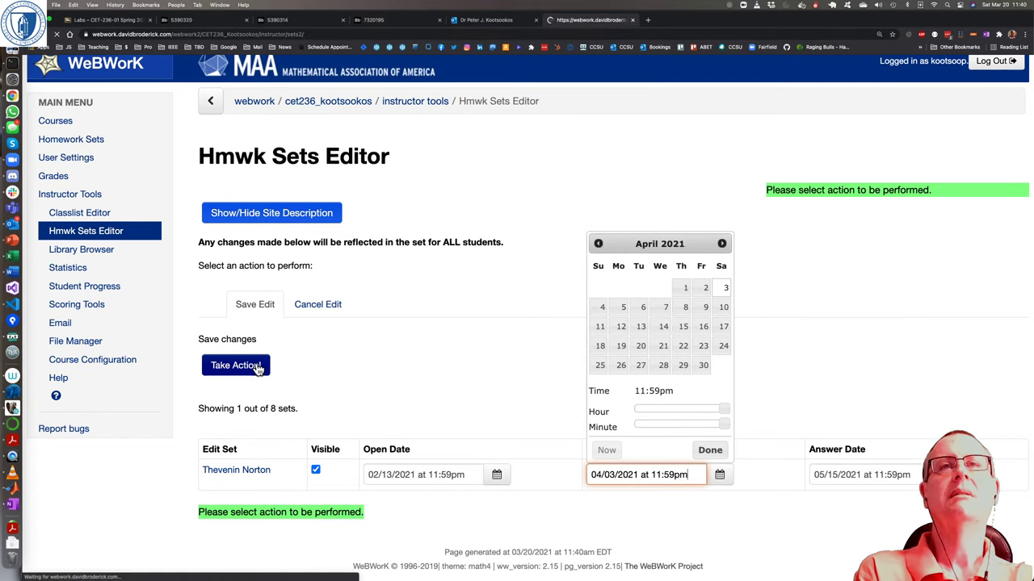
pyautogui.scroll(-1, 569, 370)
pyautogui.scroll(1, 568, 370)
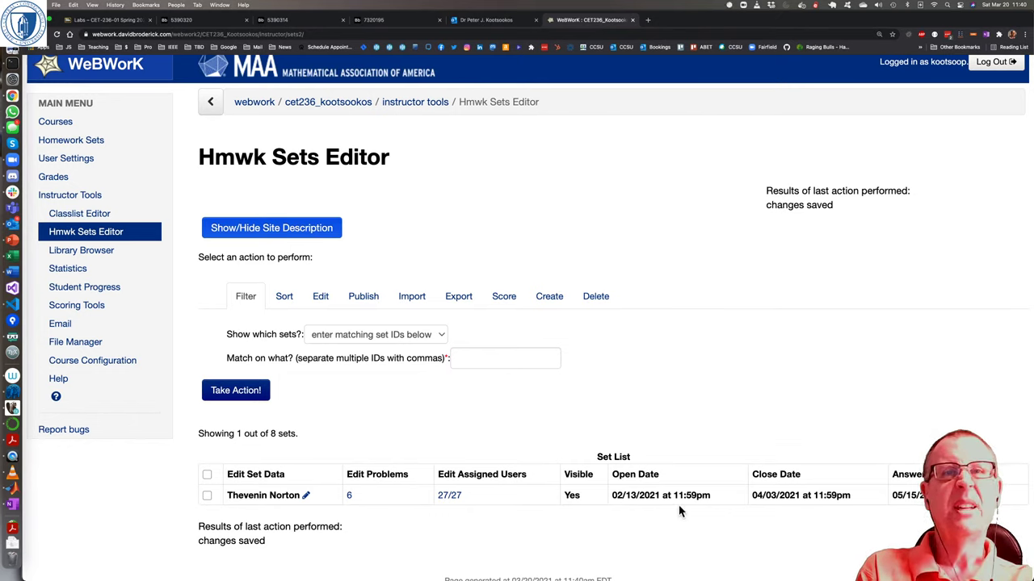
# Step: Switch to the Blackboard course and open the HW 6: Thevenin Norton assignment from the Assessment area for editing
pyautogui.click(121, 20)
pyautogui.scroll(20, 200, 145)
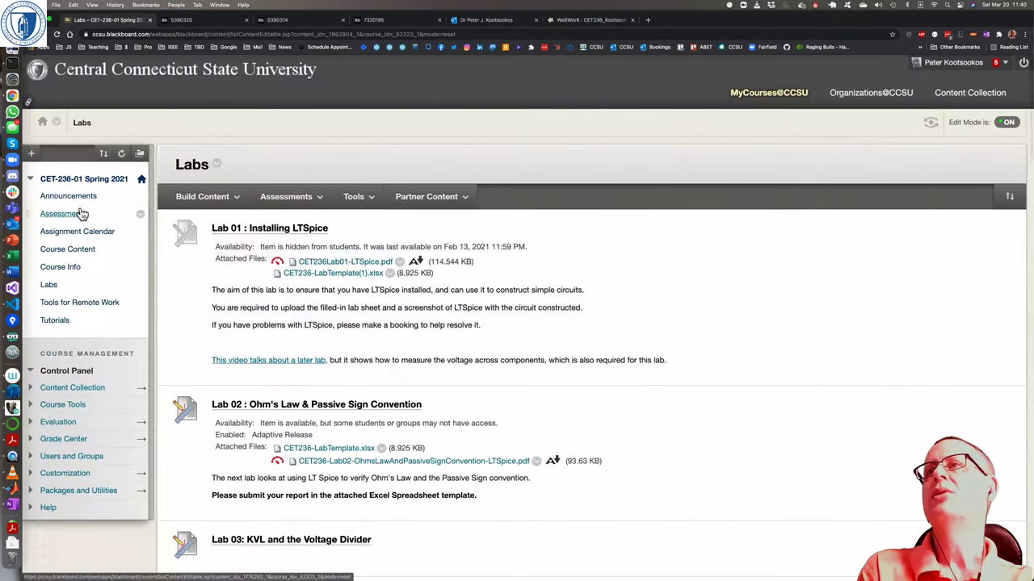
pyautogui.click(68, 213)
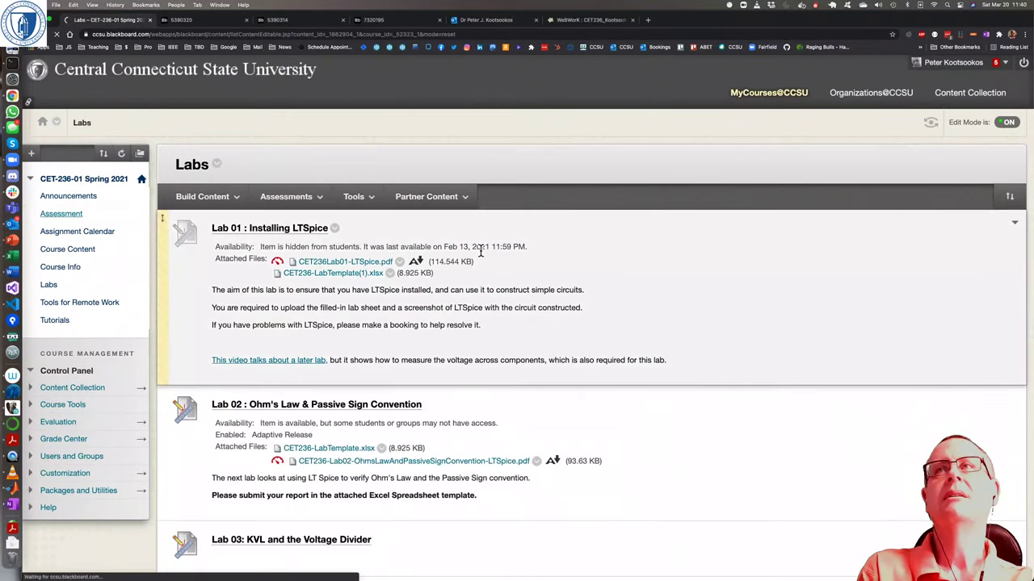
pyautogui.scroll(-15, 486, 250)
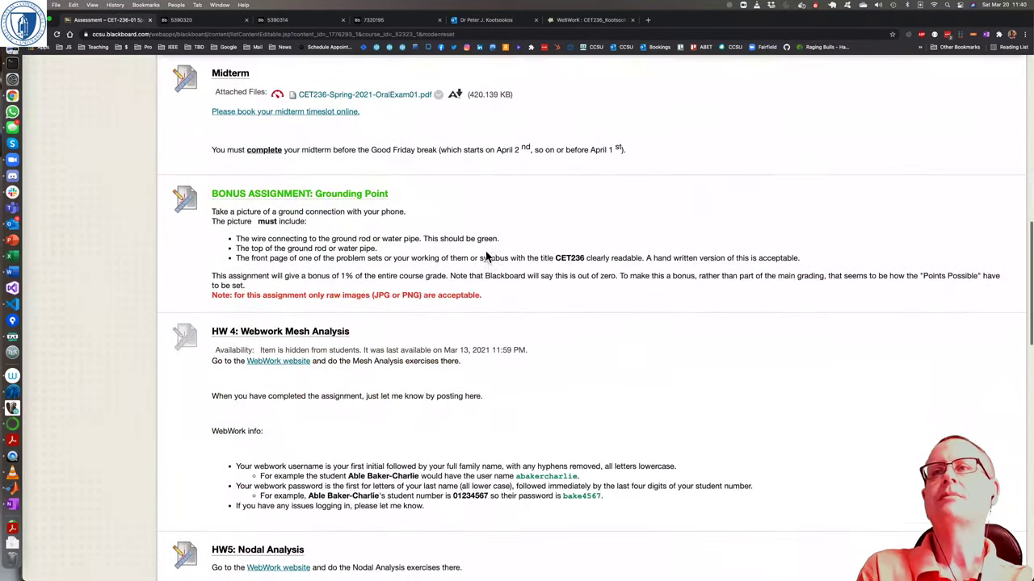
pyautogui.scroll(-5, 485, 252)
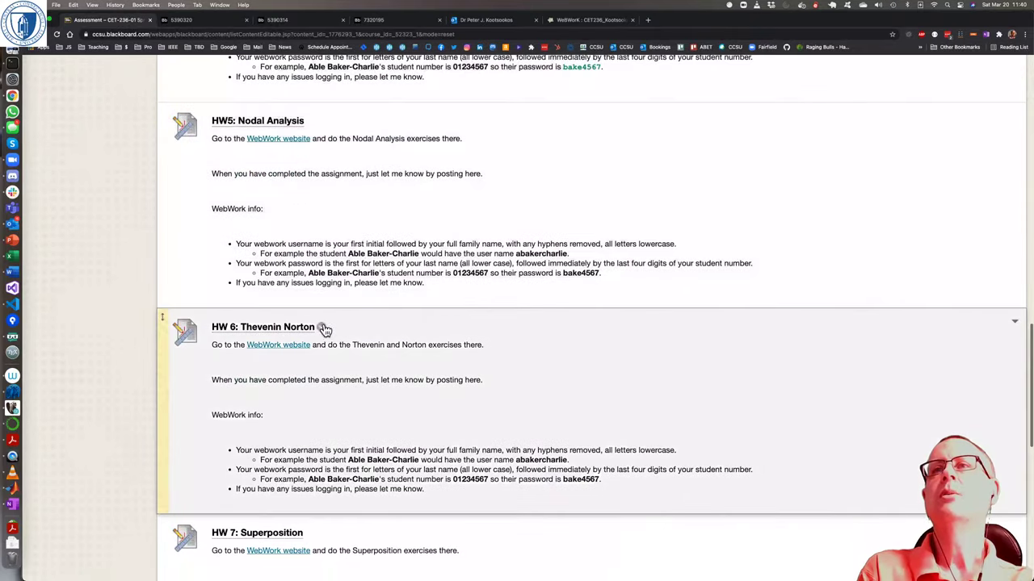
pyautogui.click(310, 120)
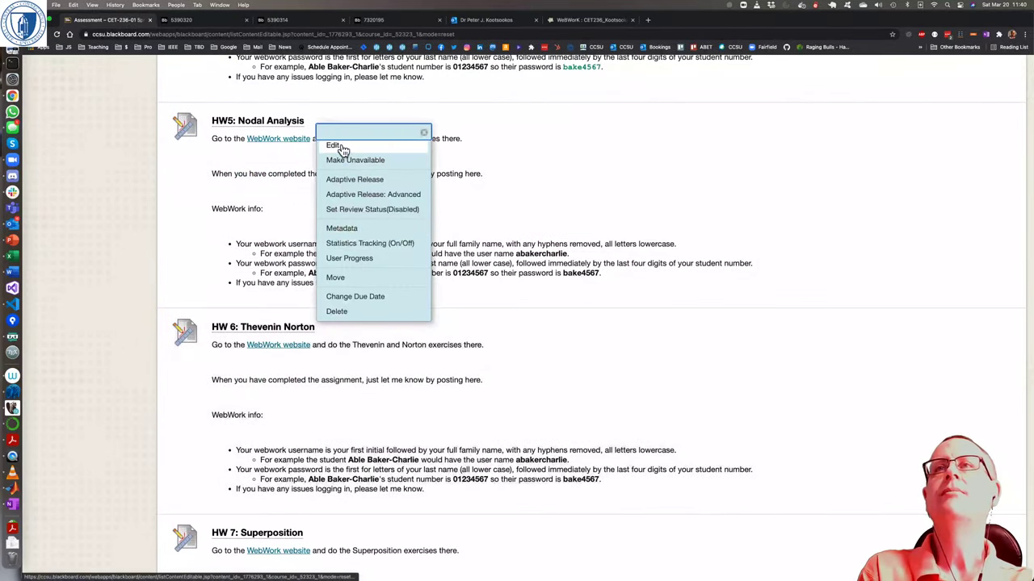
pyautogui.click(341, 143)
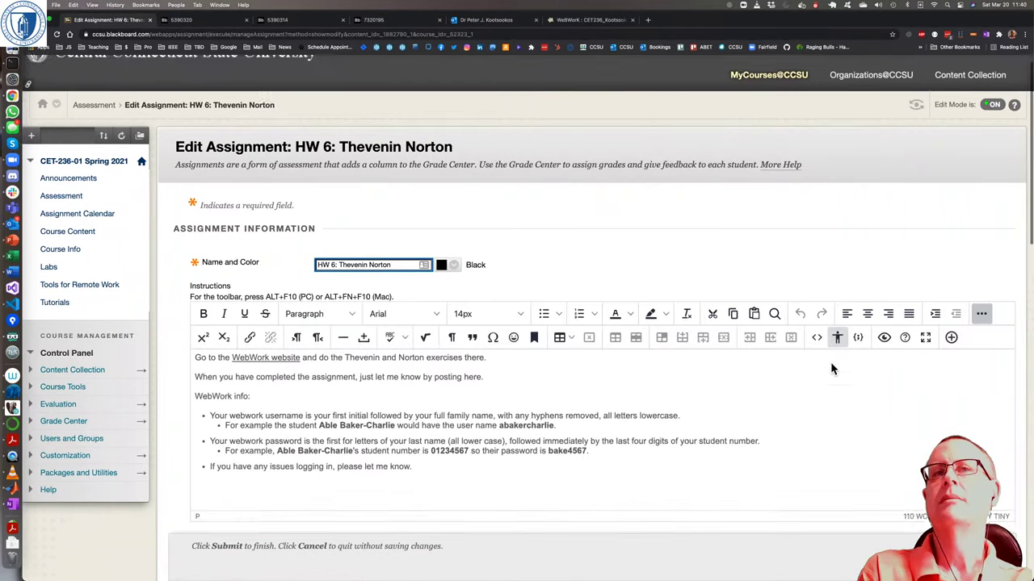
# Step: Set the due date of the HW 6: Thevenin Norton assignment to 04/03/2021
pyautogui.scroll(-5, 830, 369)
pyautogui.scroll(-2, 831, 369)
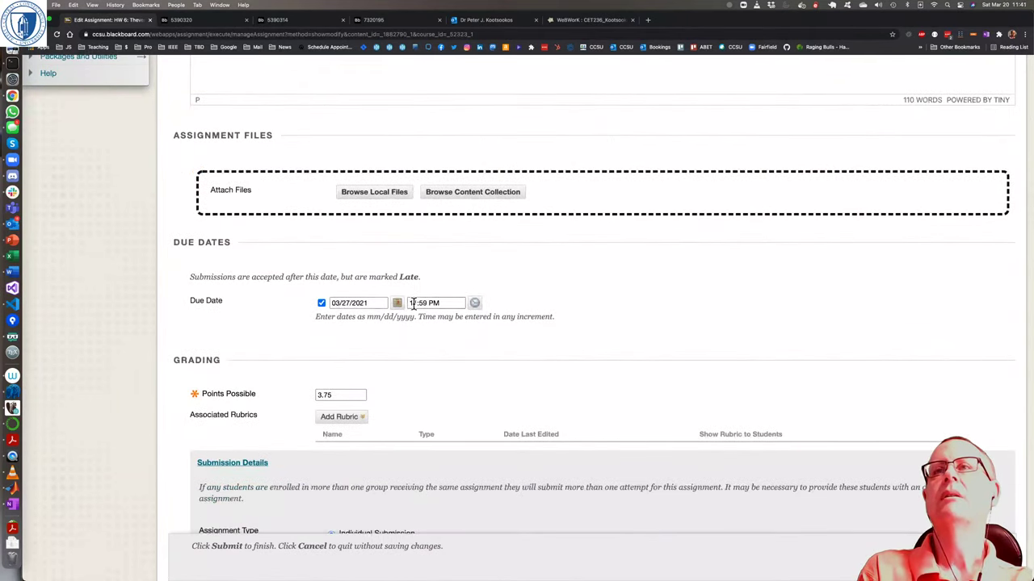
pyautogui.click(397, 303)
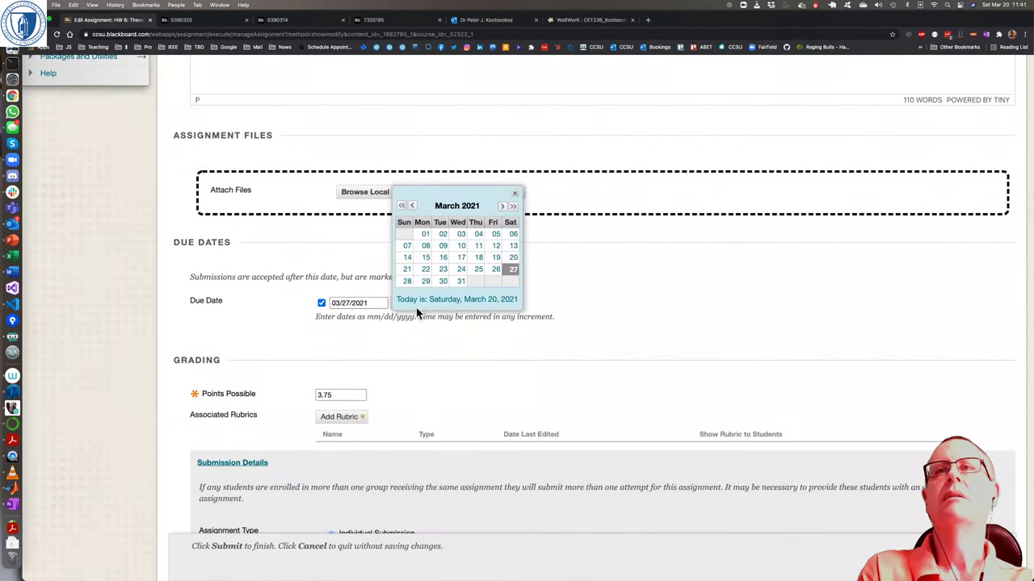
pyautogui.click(502, 207)
pyautogui.click(513, 235)
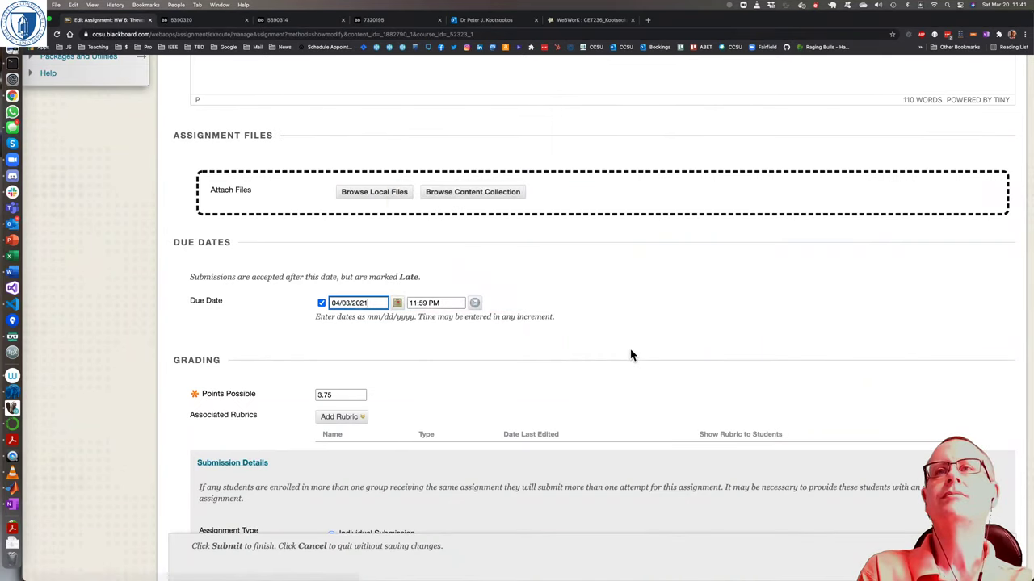
# Step: Set the assignment's Display Until date to 04/03/2021 and submit the edited assignment
pyautogui.scroll(-10, 630, 353)
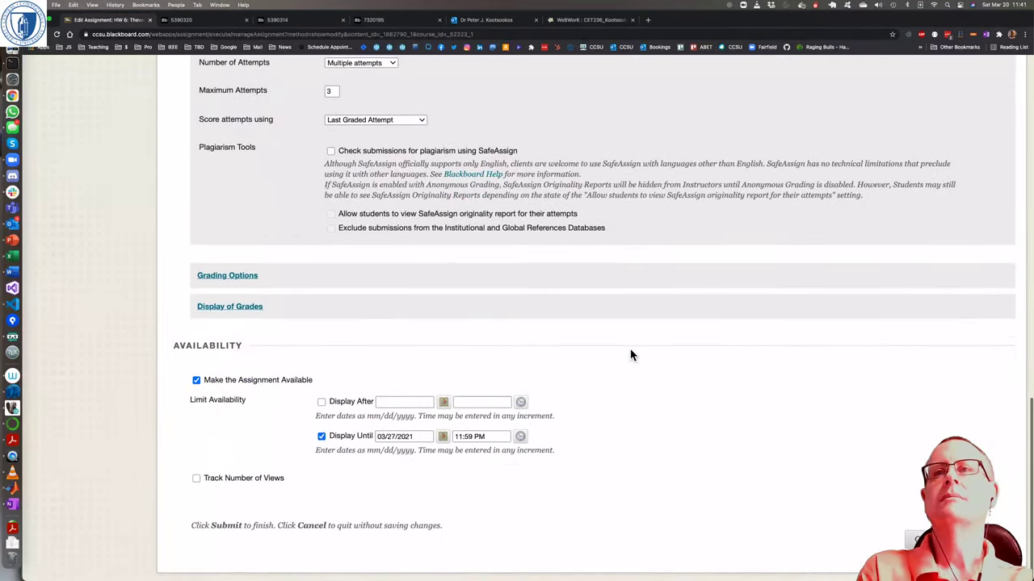
pyautogui.click(442, 437)
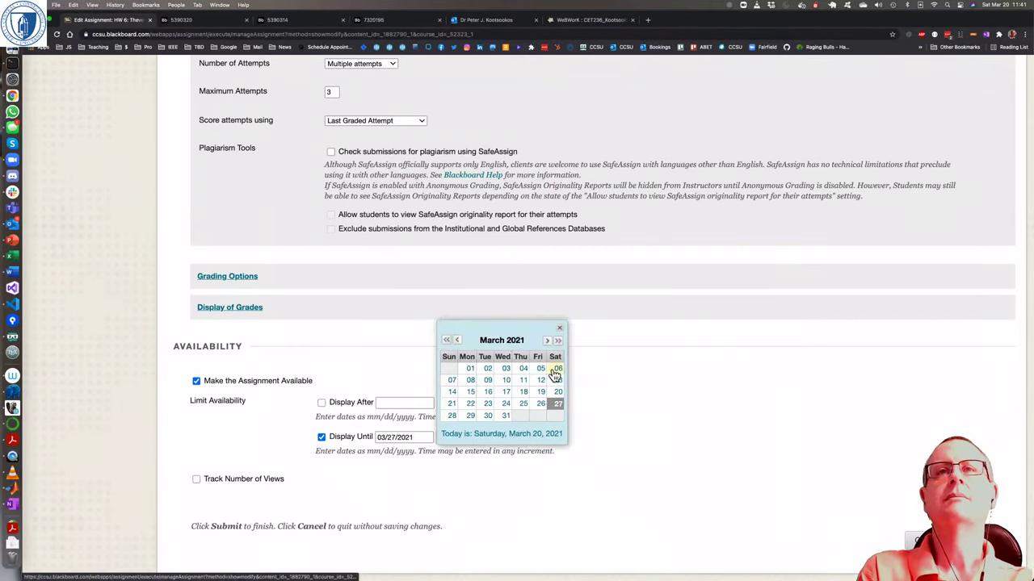
pyautogui.click(547, 340)
pyautogui.click(557, 369)
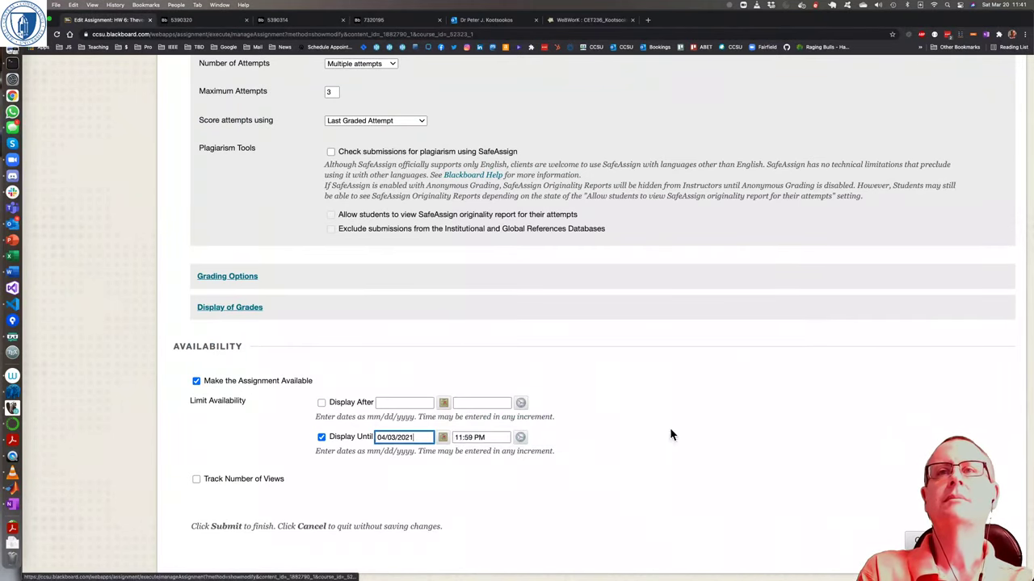
pyautogui.press('Return')
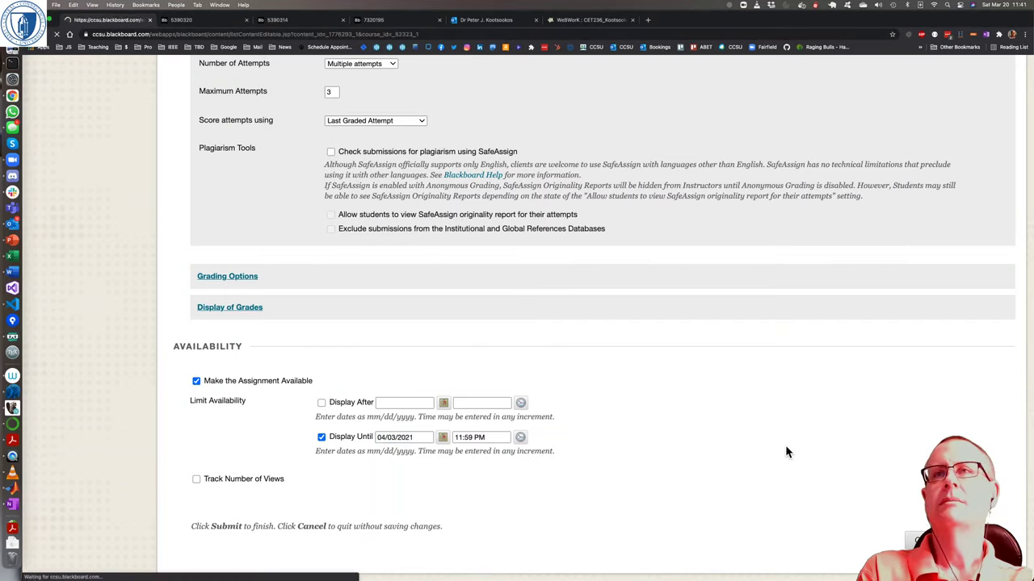
# Step: Open the HW5: Nodal Analysis assignment from the Assessment list and check its due date
pyautogui.scroll(-10, 790, 448)
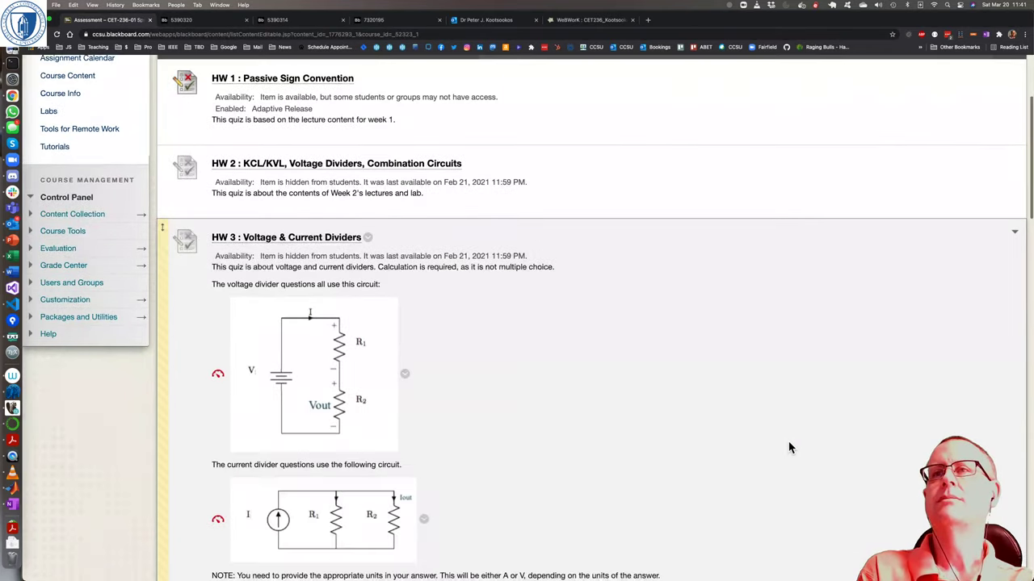
pyautogui.scroll(-6, 790, 448)
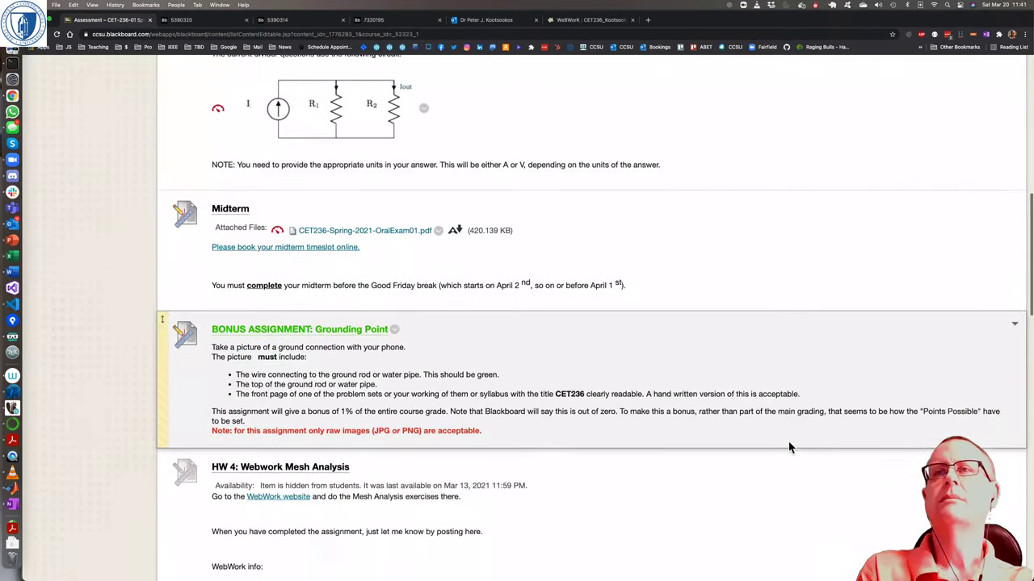
pyautogui.scroll(-2, 790, 448)
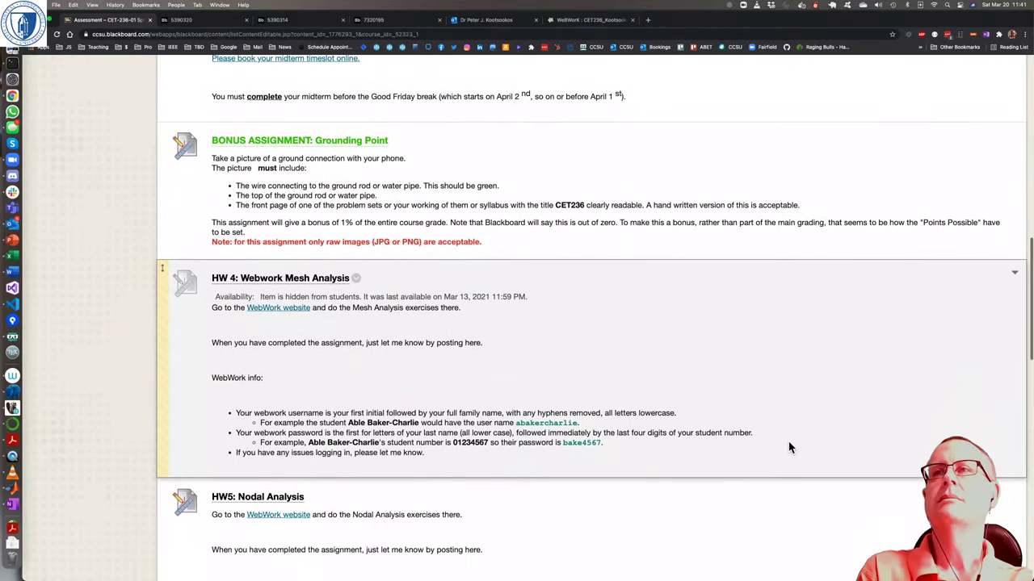
pyautogui.scroll(-5, 789, 448)
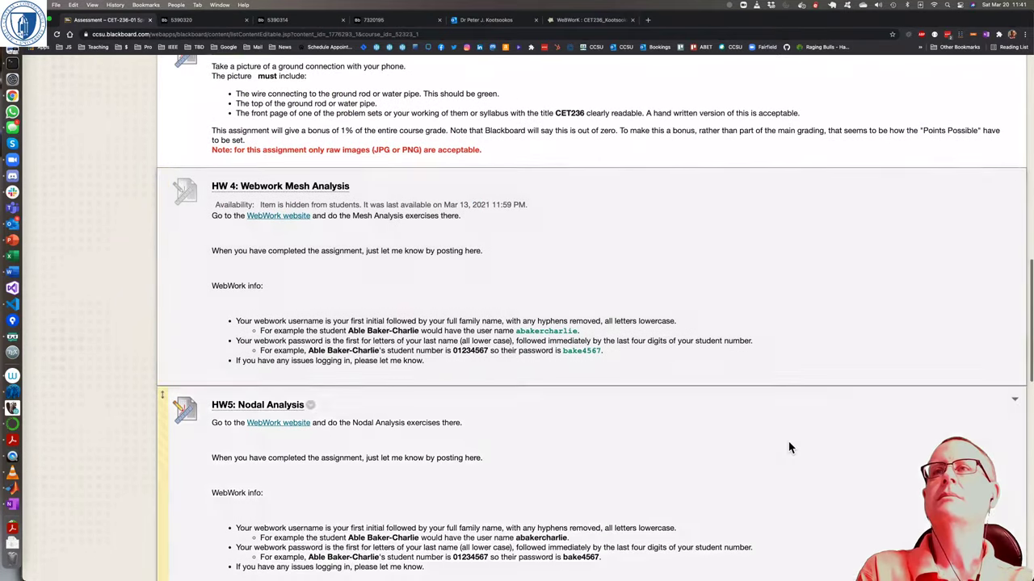
pyautogui.scroll(-1, 790, 448)
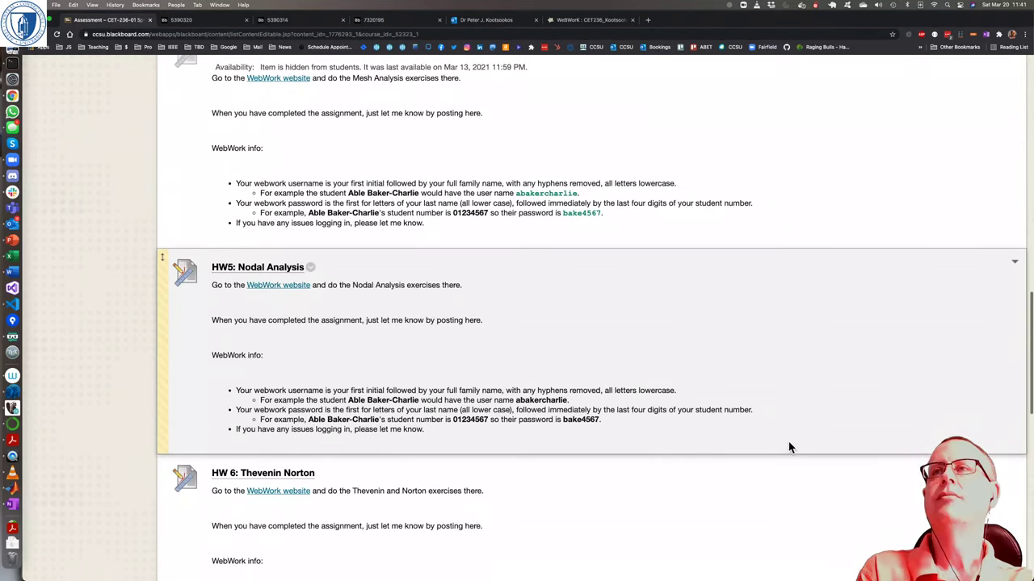
pyautogui.click(289, 269)
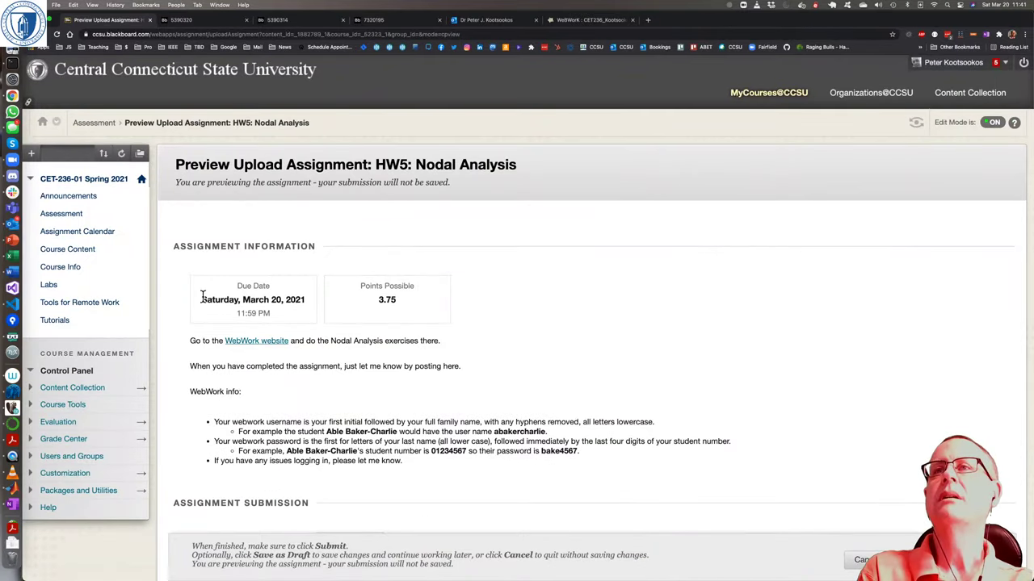
pyautogui.moveTo(202, 297); pyautogui.dragTo(309, 318)
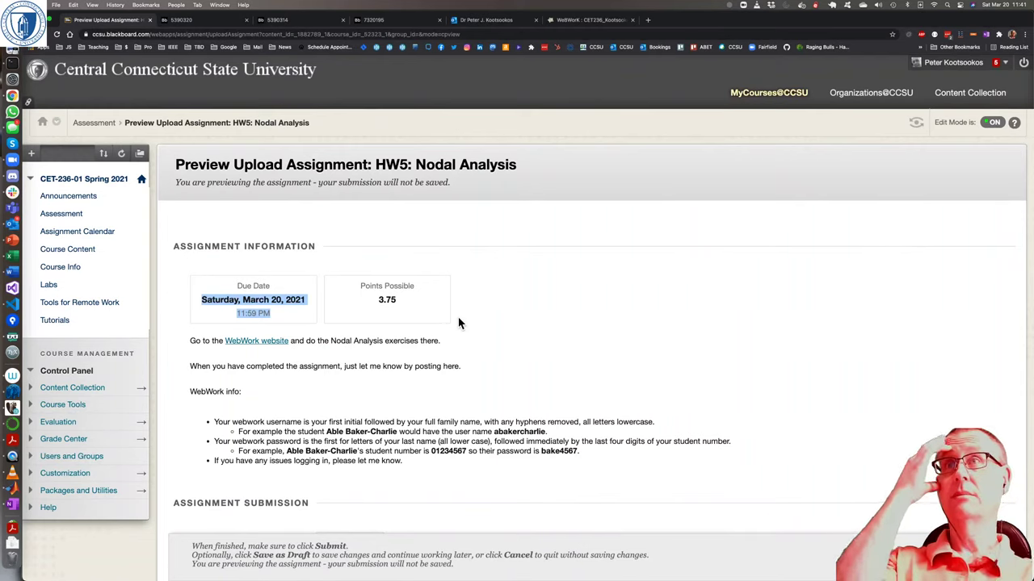
pyautogui.click(555, 310)
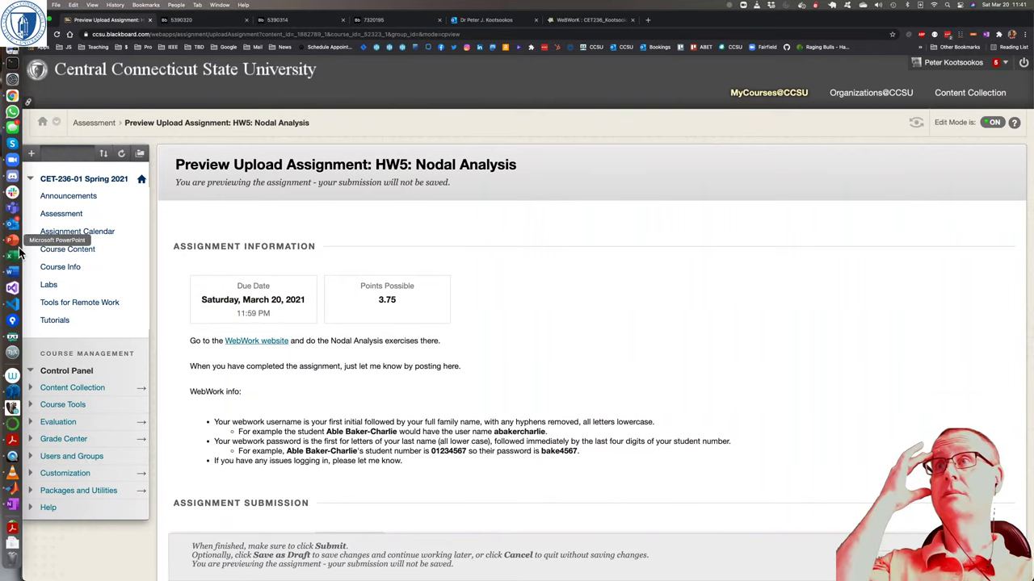
# Step: Switch to OneNote and draw a green check mark beside Homework 5 questions on the Today's session slide
pyautogui.click(13, 505)
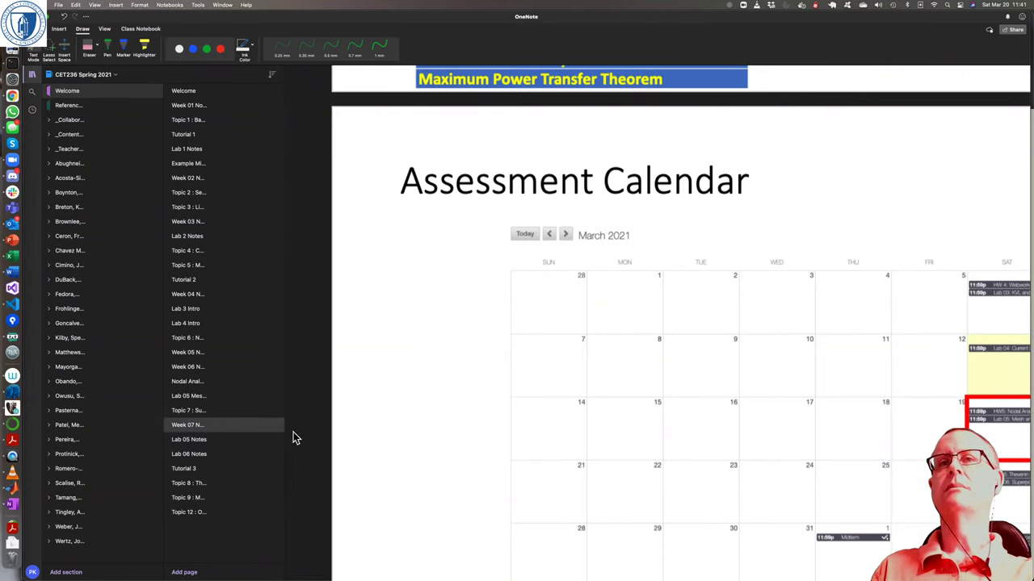
pyautogui.scroll(-15, 589, 420)
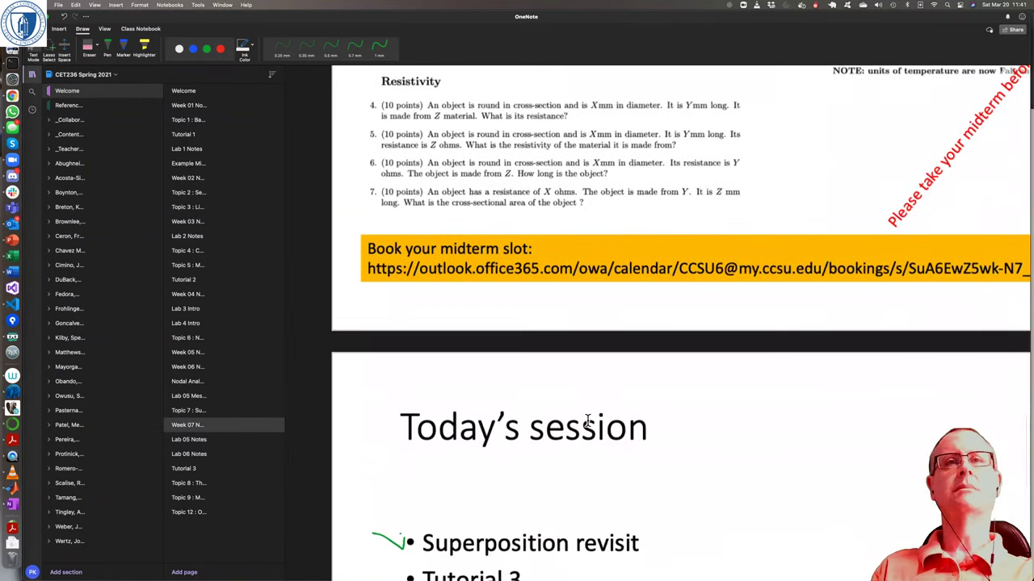
pyautogui.scroll(-2, 588, 421)
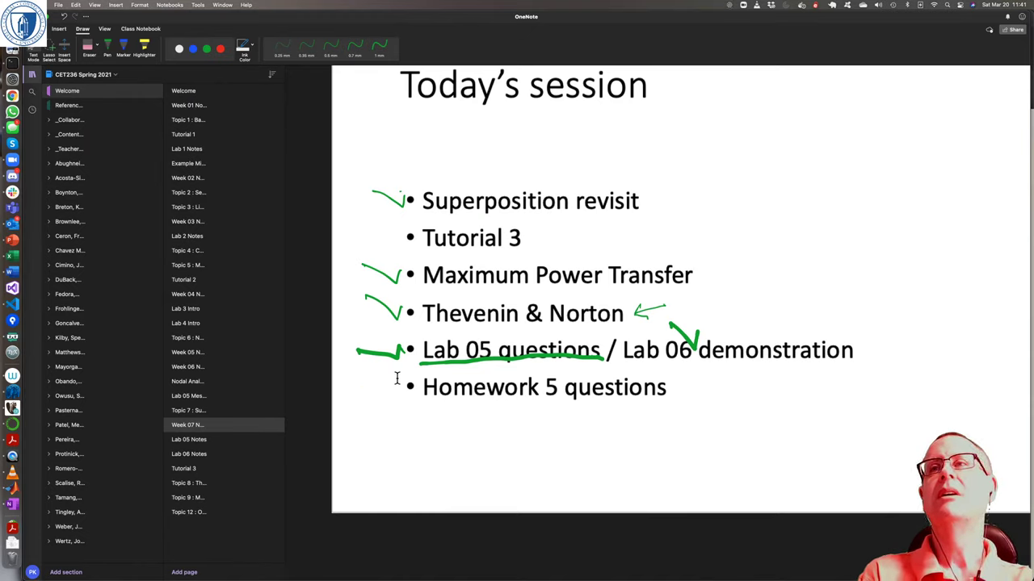
pyautogui.click(207, 49)
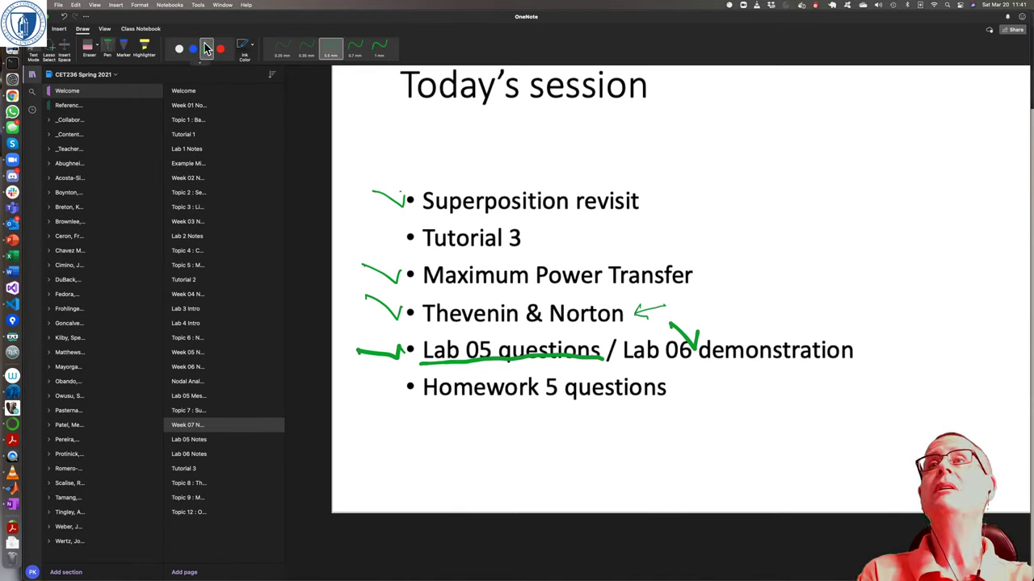
pyautogui.moveTo(399, 379); pyautogui.dragTo(364, 391)
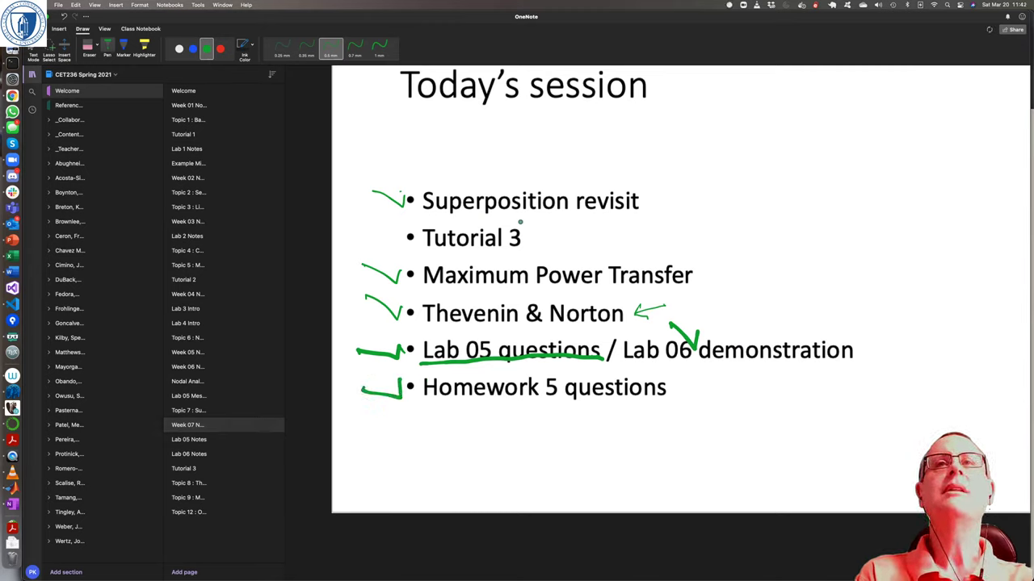
# Step: Circle Tutorial 3 in green on the session list and open the Tutorial 3 page at its first superposition problem
pyautogui.moveTo(520, 221)
pyautogui.mouseDown()
pyautogui.moveTo(400, 232)
pyautogui.moveTo(425, 248)
pyautogui.moveTo(499, 246)
pyautogui.moveTo(527, 227)
pyautogui.mouseUp()
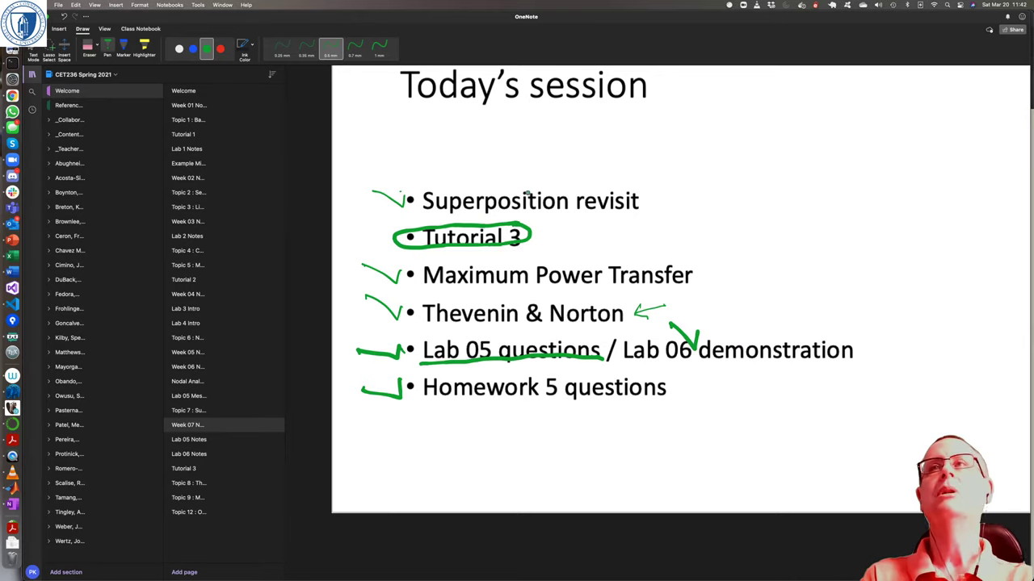
pyautogui.click(201, 469)
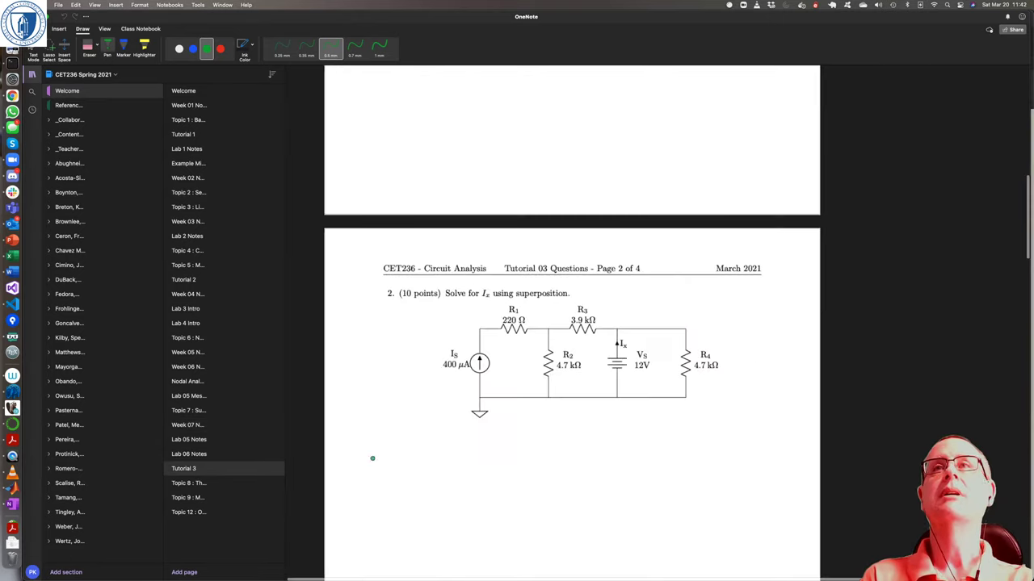
pyautogui.scroll(10, 520, 425)
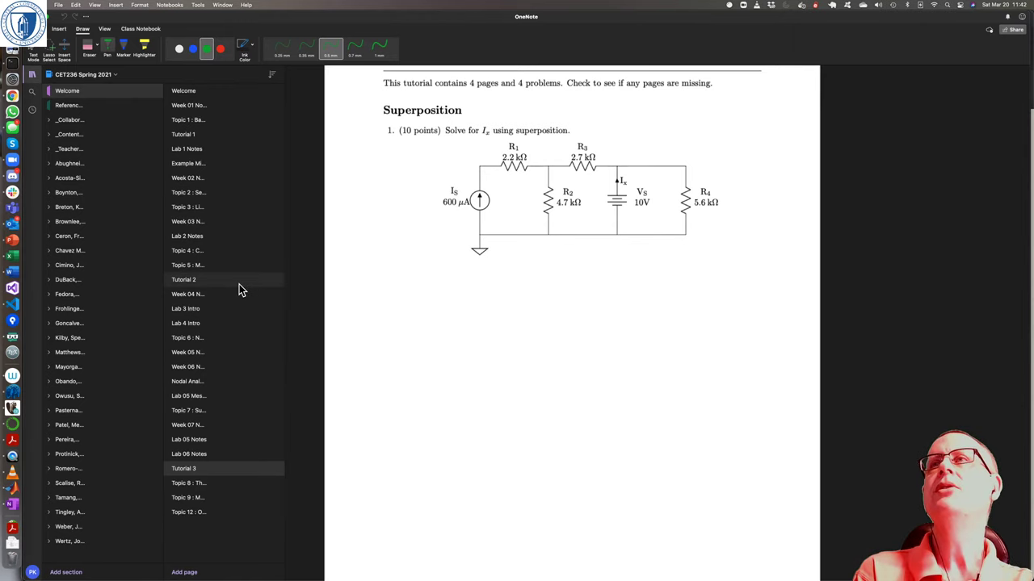
# Step: Return to WeBWorK in the browser and open Problem 3 of the Superposition homework set to view its circuit
pyautogui.click(12, 95)
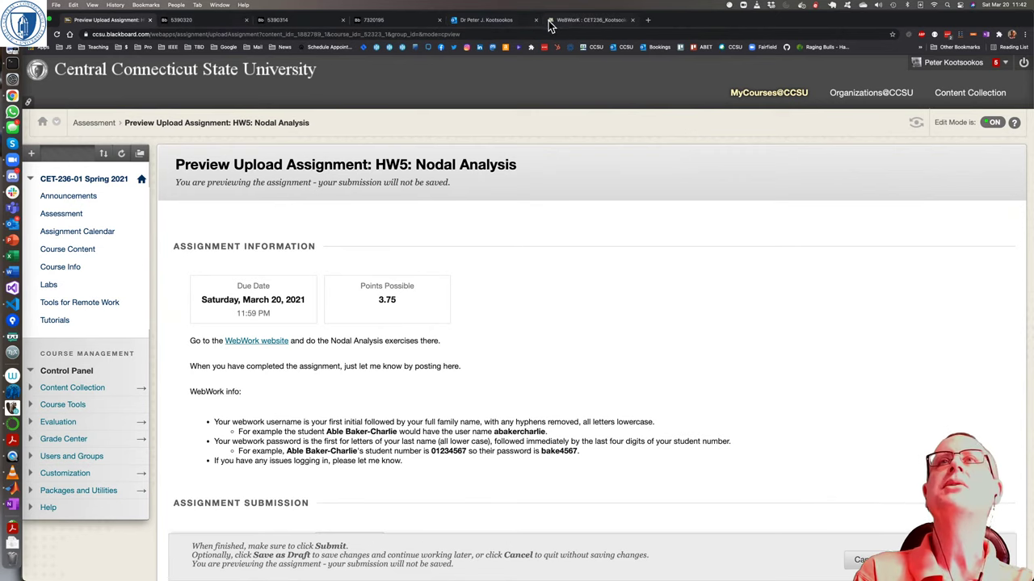
pyautogui.click(592, 24)
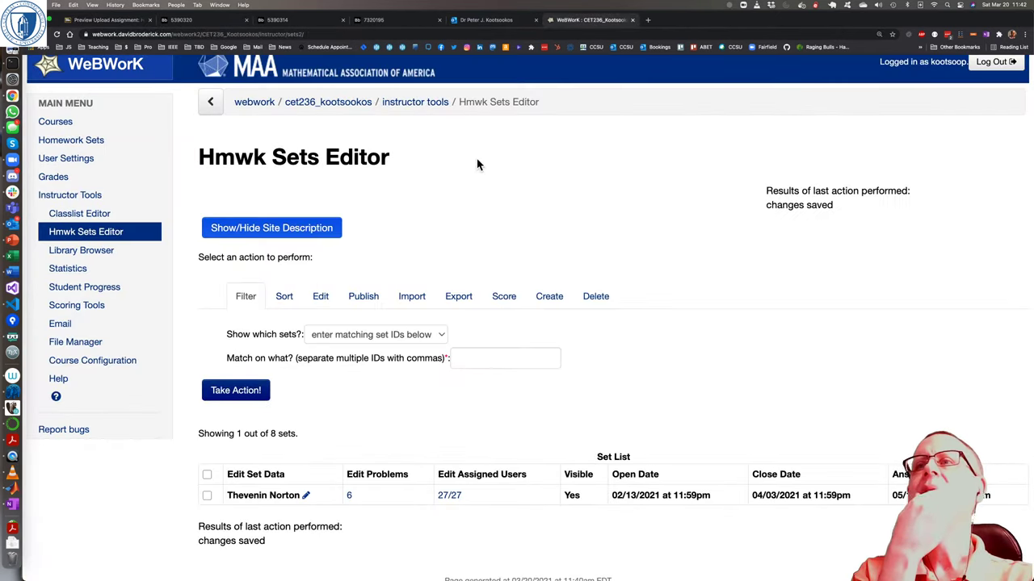
pyautogui.click(69, 144)
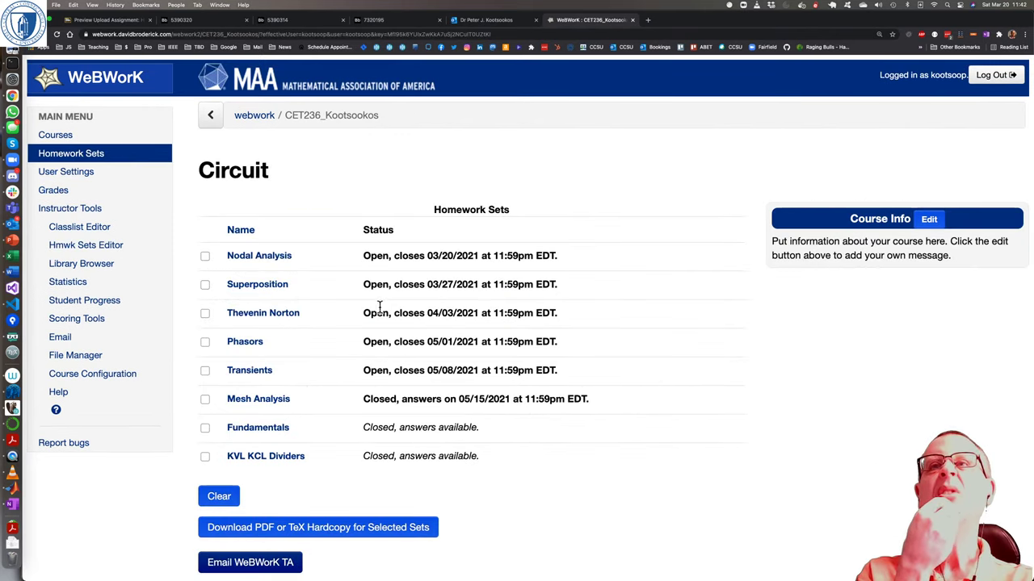
pyautogui.click(269, 287)
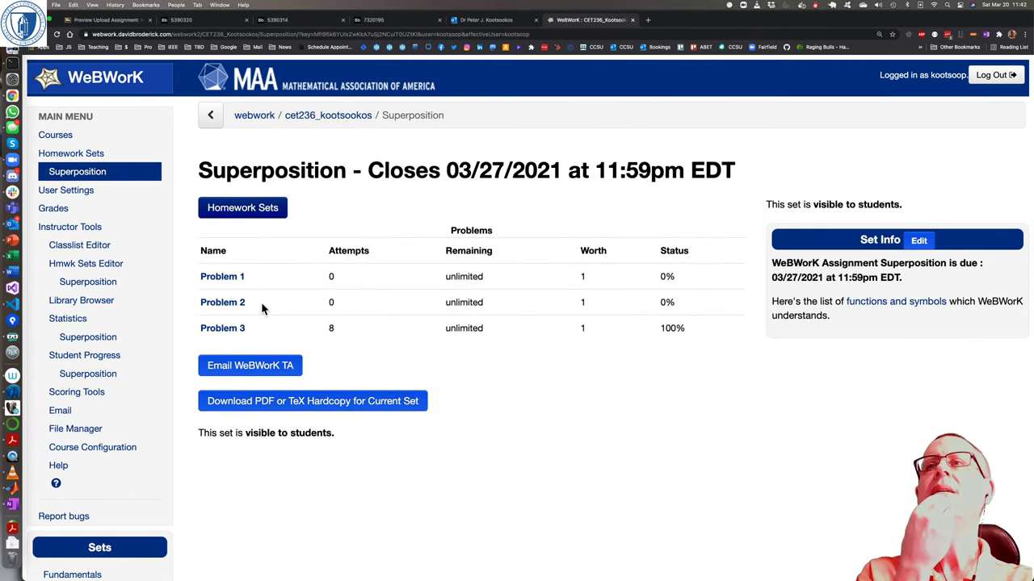
pyautogui.click(223, 328)
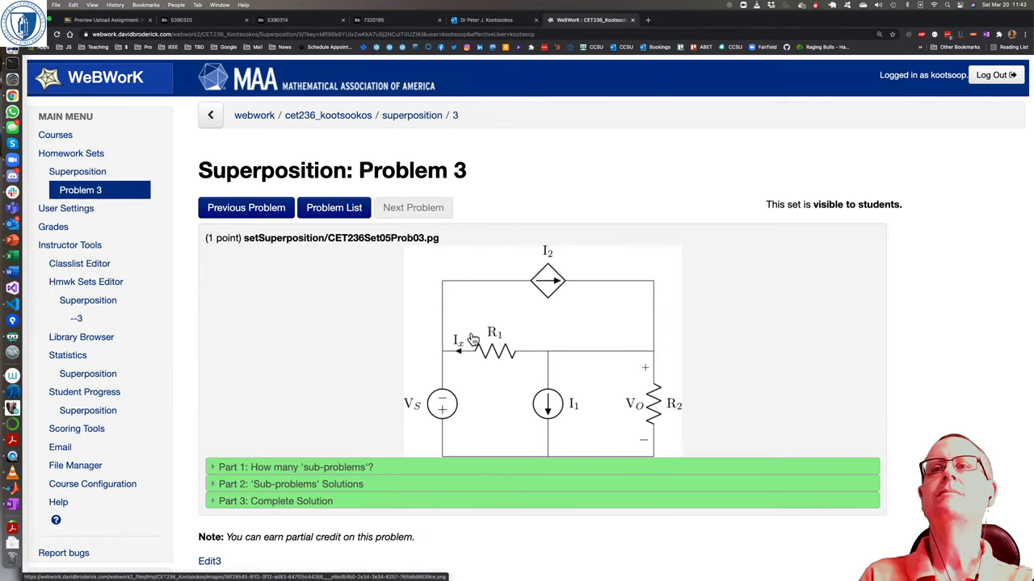
pyautogui.scroll(-1, 468, 339)
pyautogui.scroll(-1, 932, 325)
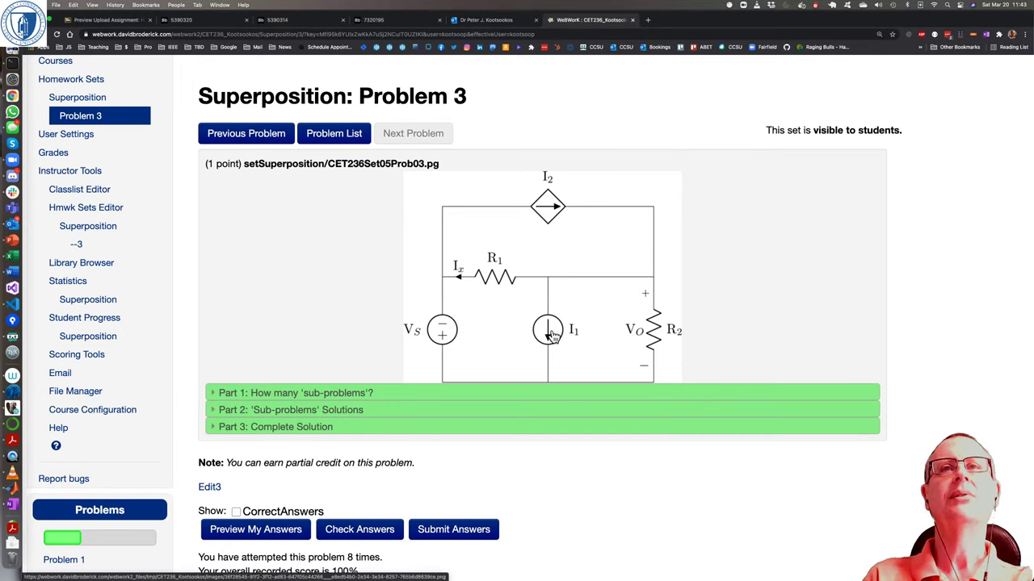
# Step: Expand Part 1 and Part 2 of Superposition Problem 3 to review the sub-problem count and the sub-problem solutions
pyautogui.click(214, 394)
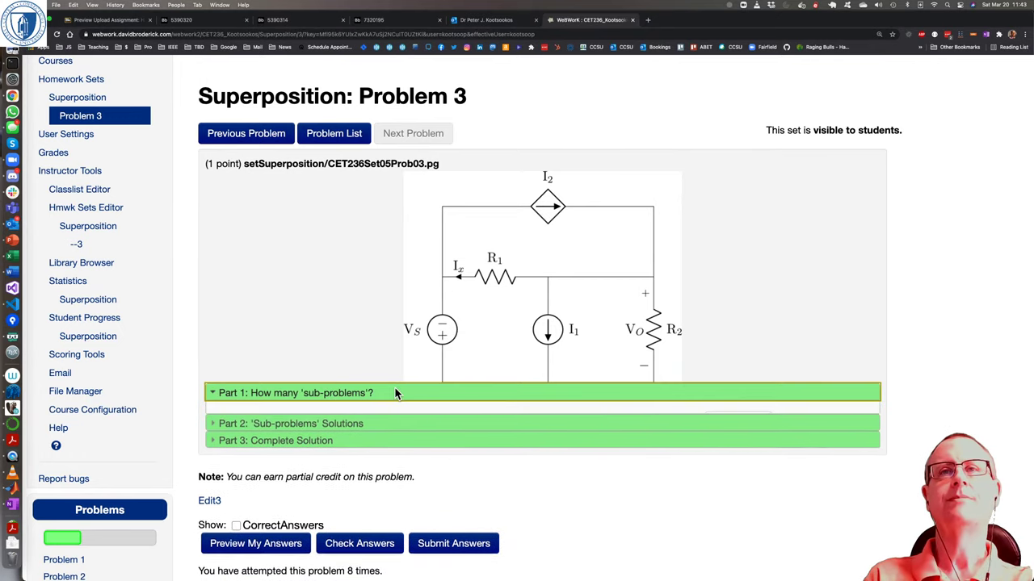
pyautogui.doubleClick(729, 422)
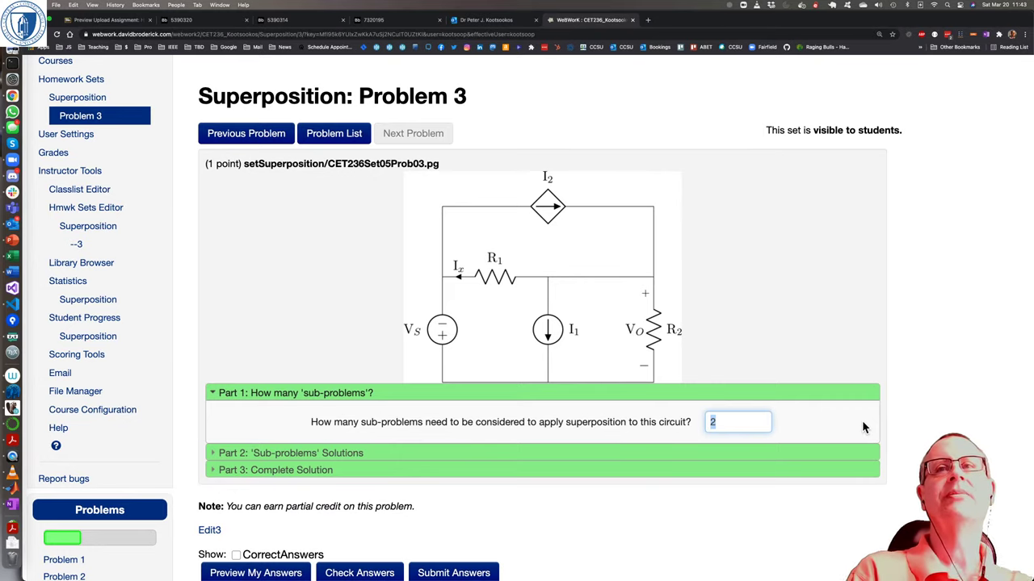
pyautogui.scroll(-1, 300, 460)
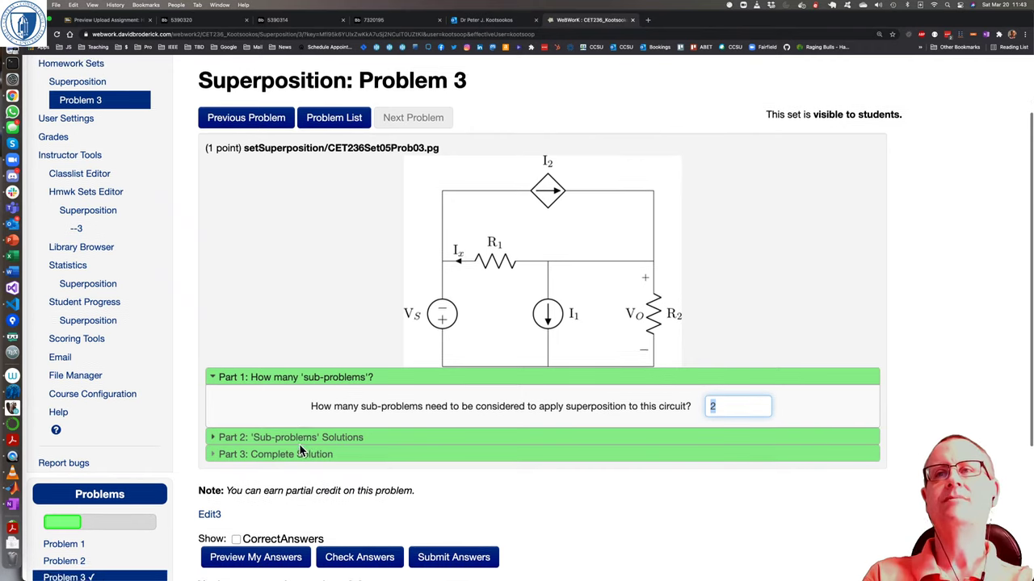
pyautogui.click(215, 433)
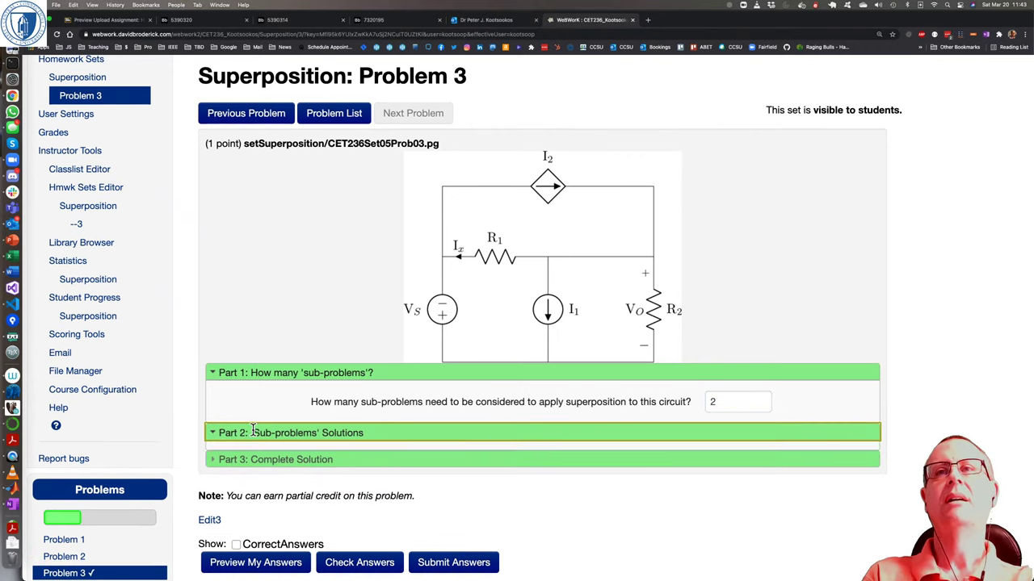
# Step: Copy the circuit diagram image of Superposition Problem 3
pyautogui.scroll(-1, 387, 433)
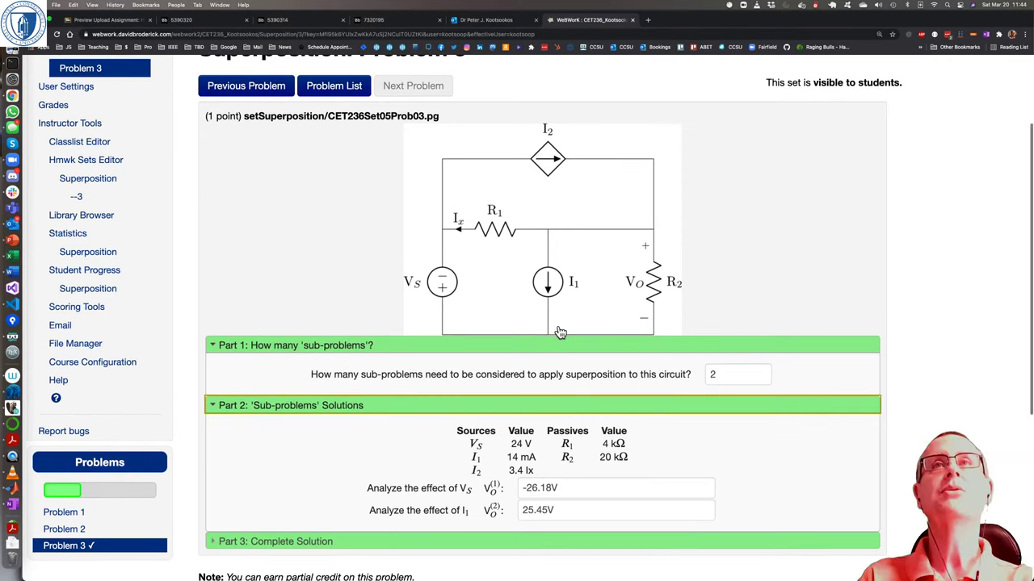
pyautogui.rightClick(556, 247)
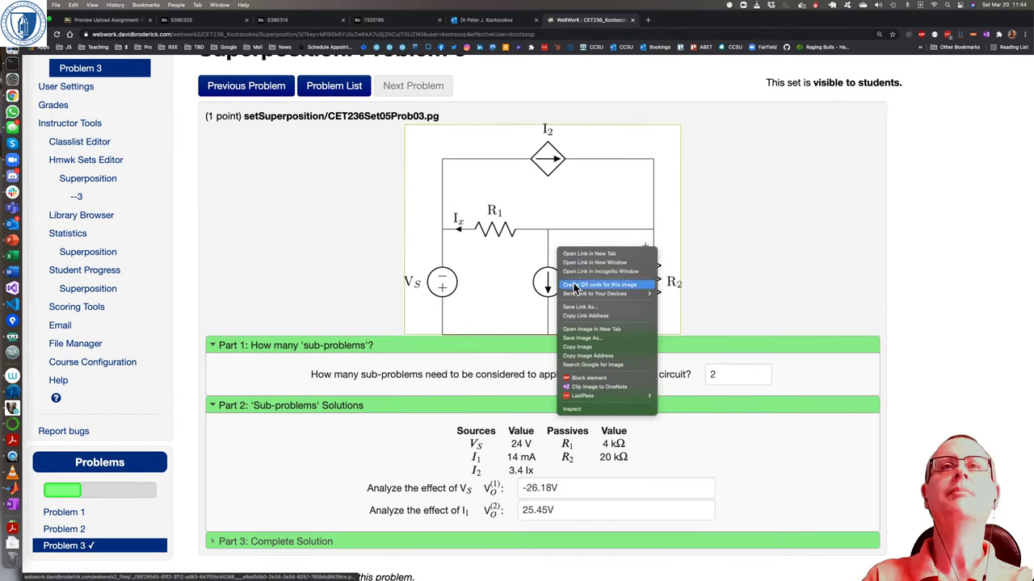
pyautogui.click(583, 347)
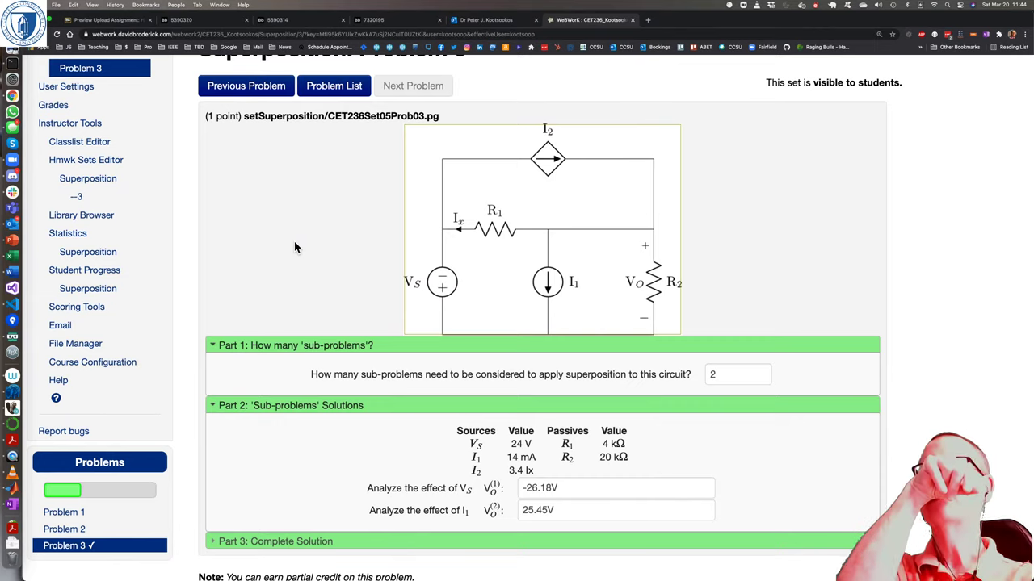
# Step: Start a Google 10 minute timer in a new browser tab and switch it to full screen
pyautogui.click(647, 22)
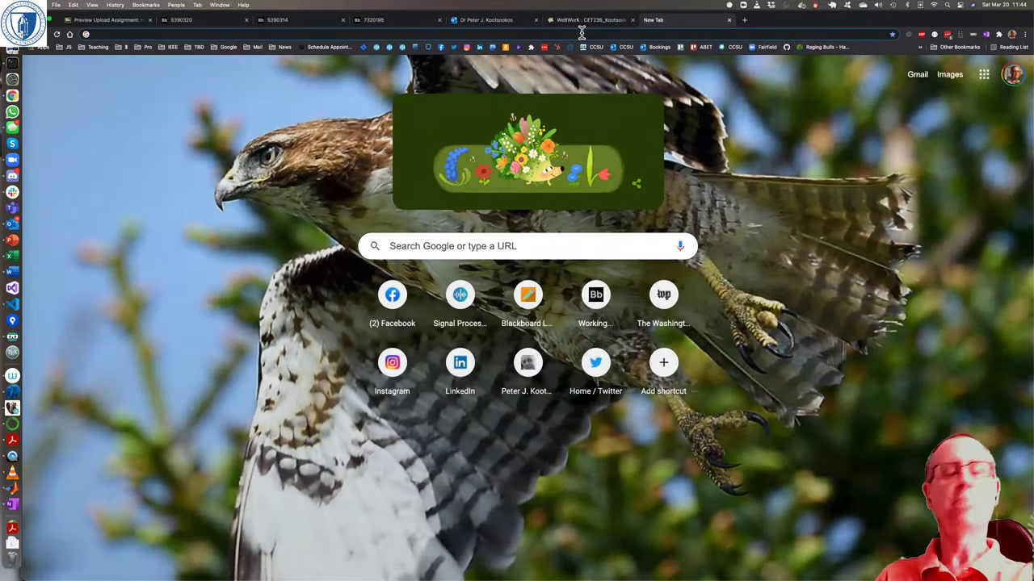
pyautogui.write('10 minute timer')
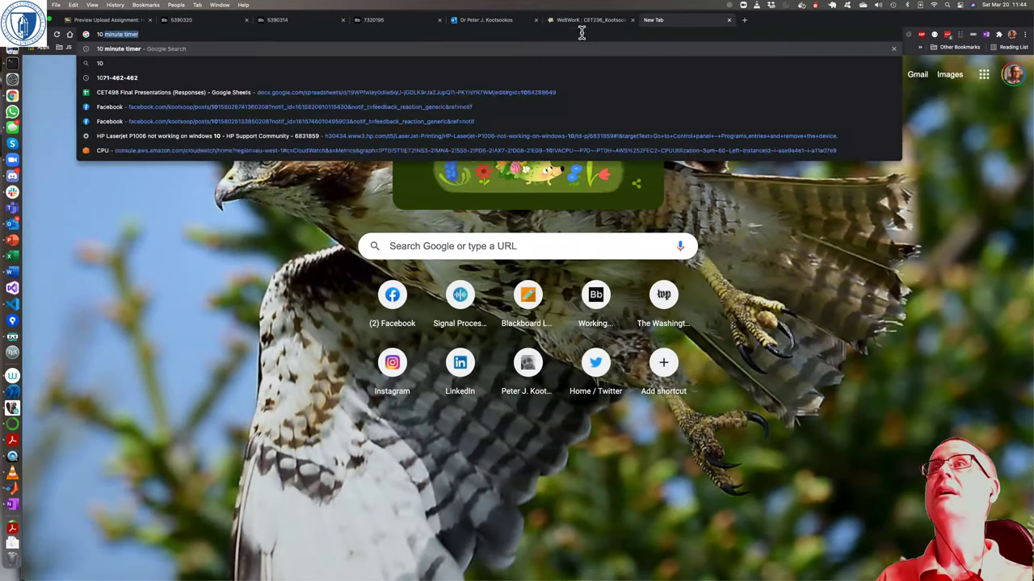
pyautogui.press('Return')
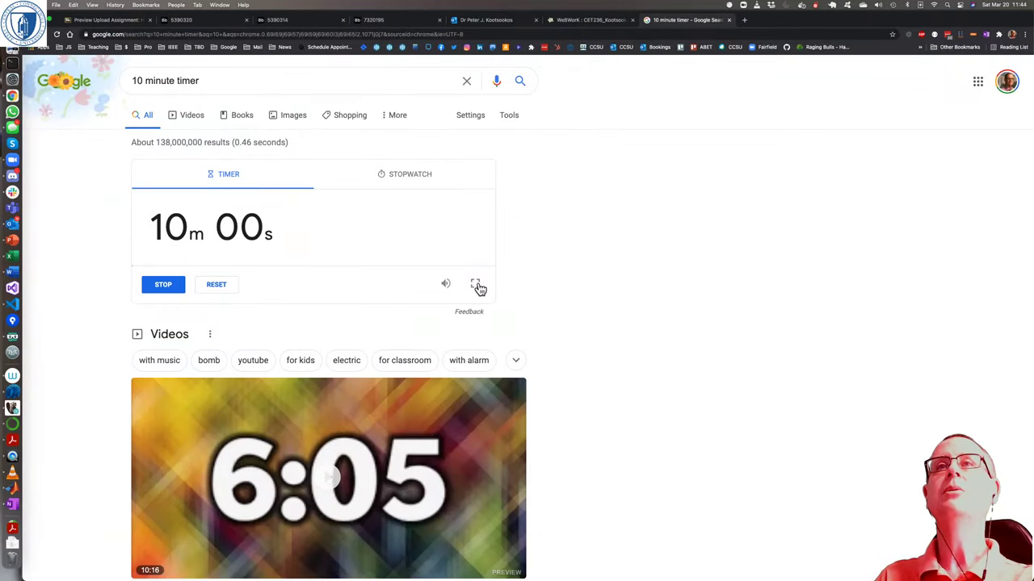
pyautogui.click(476, 287)
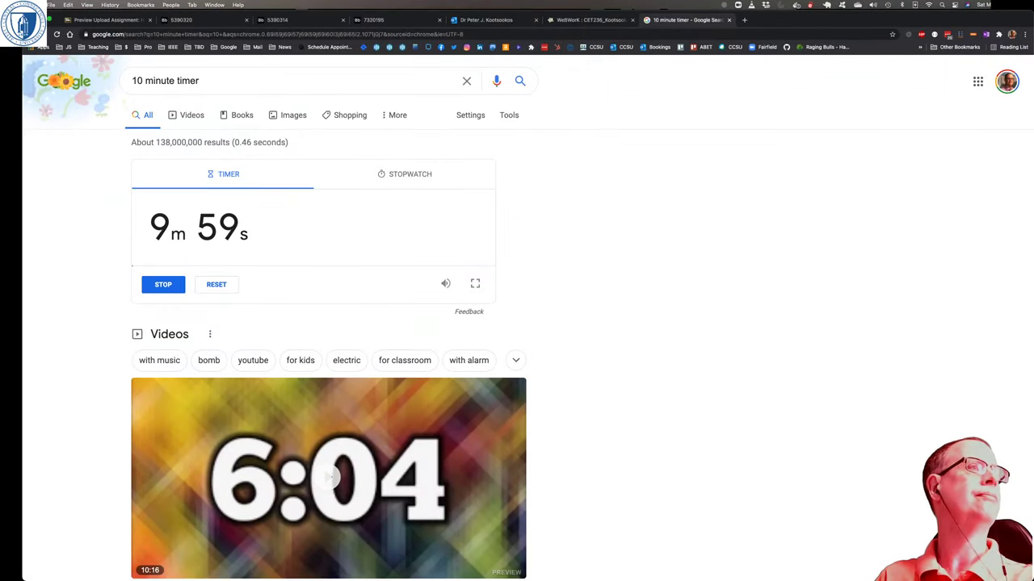